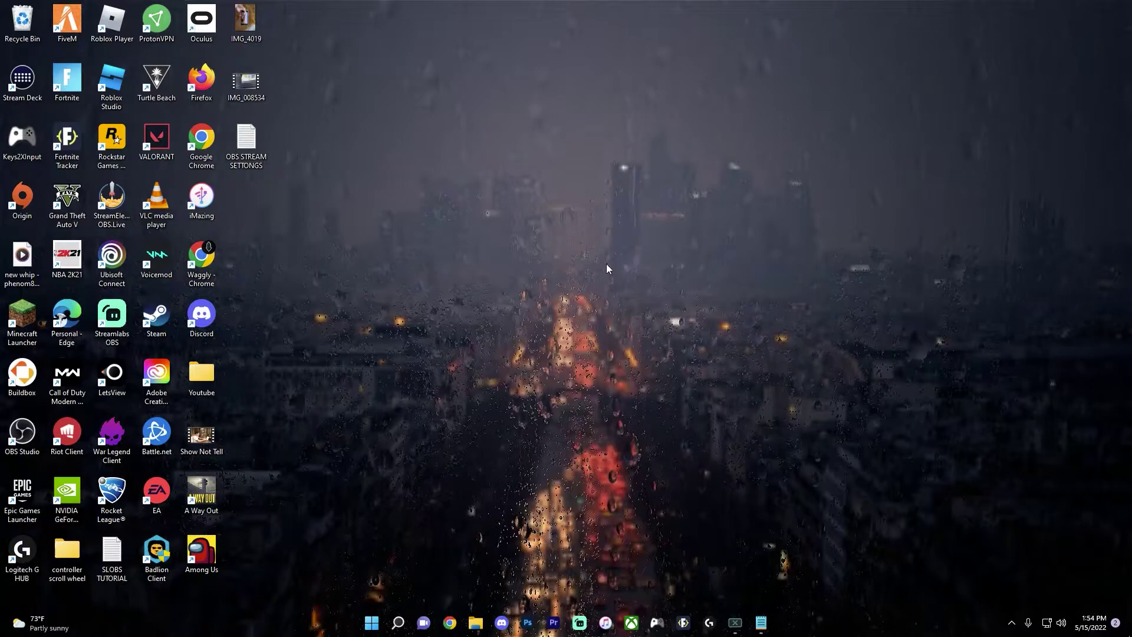
# Type 'obs' on the Windows desktop to find OBS Studio.
pyautogui.write('obs')
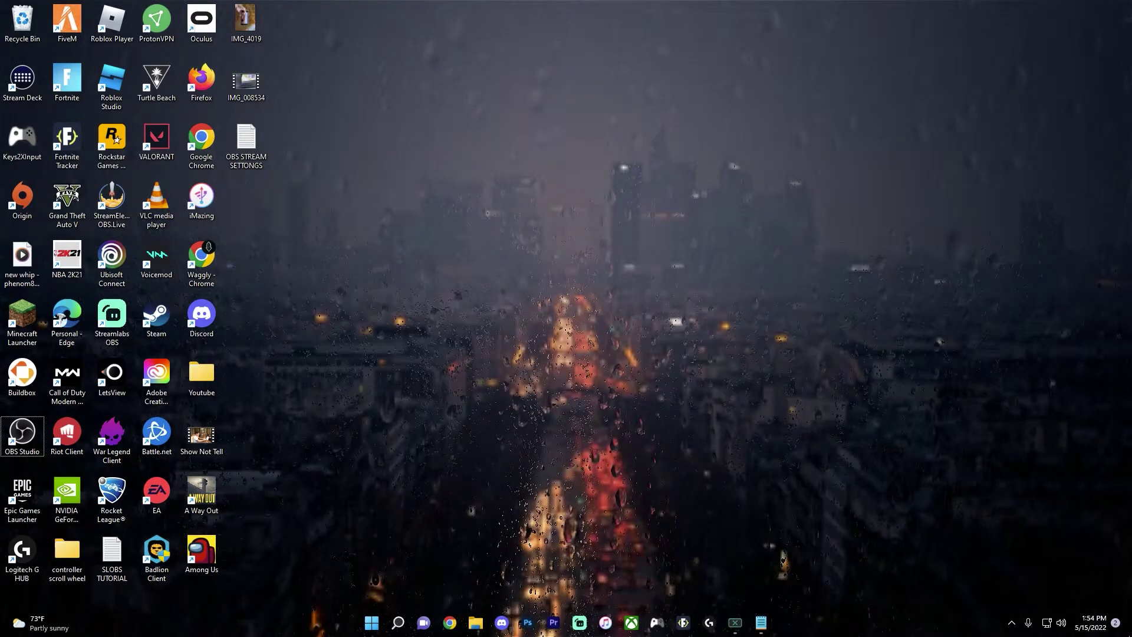
# Tick 'Run this program as an administrator' in the OBS shortcut's Compatibility properties, then launch OBS.
pyautogui.rightClick(27, 432)
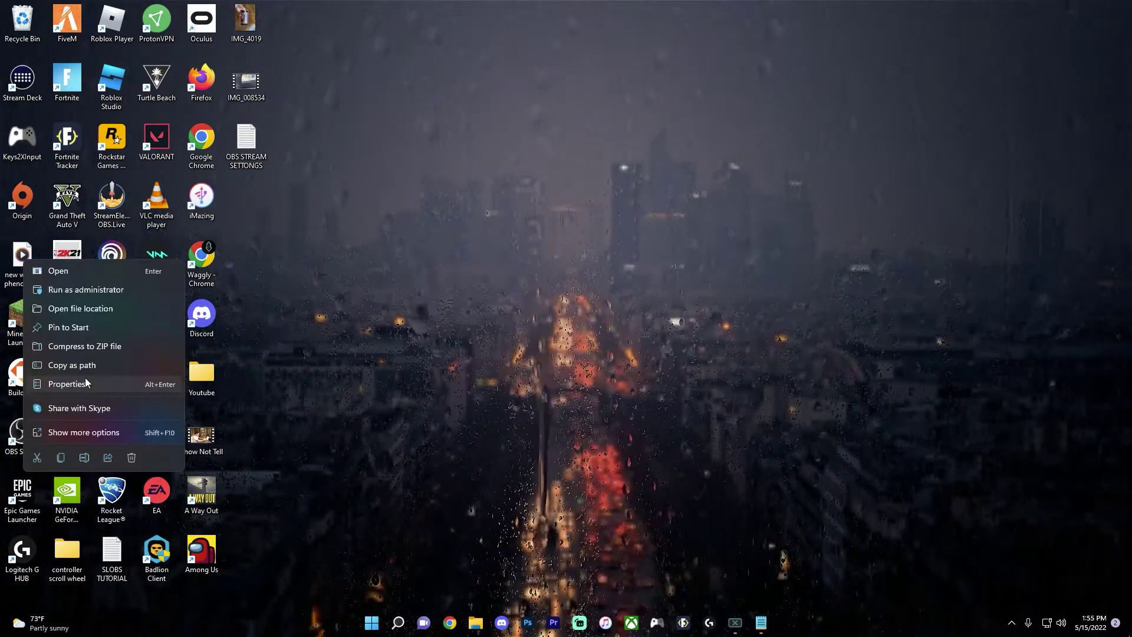
pyautogui.click(86, 381)
pyautogui.hotkey('ctrl', 'Tab')
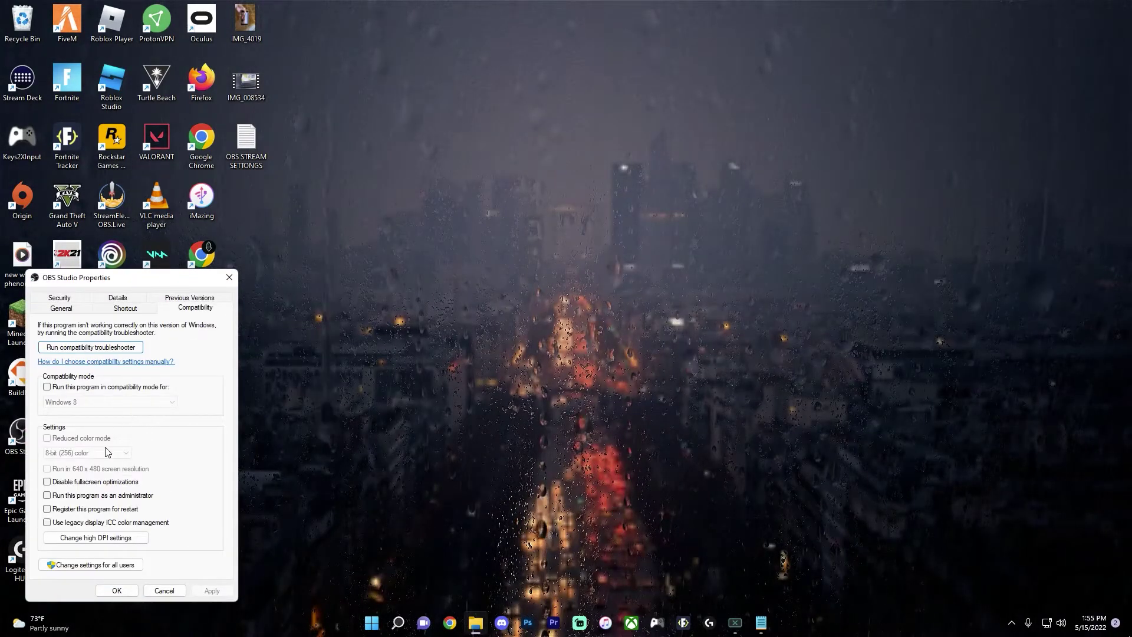
pyautogui.click(48, 496)
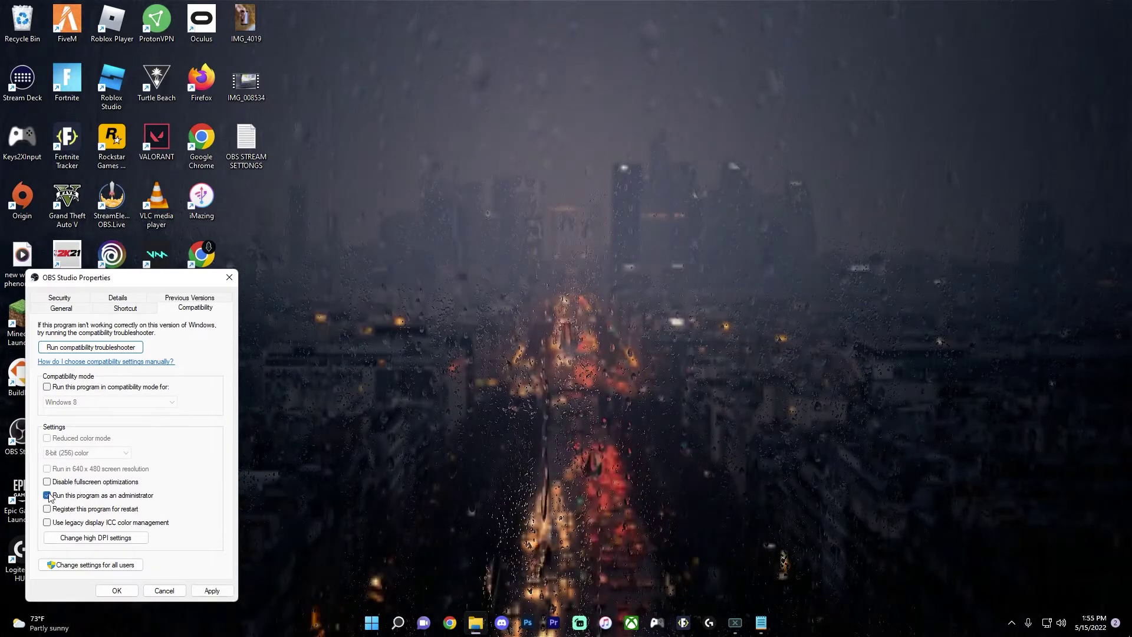
pyautogui.click(212, 590)
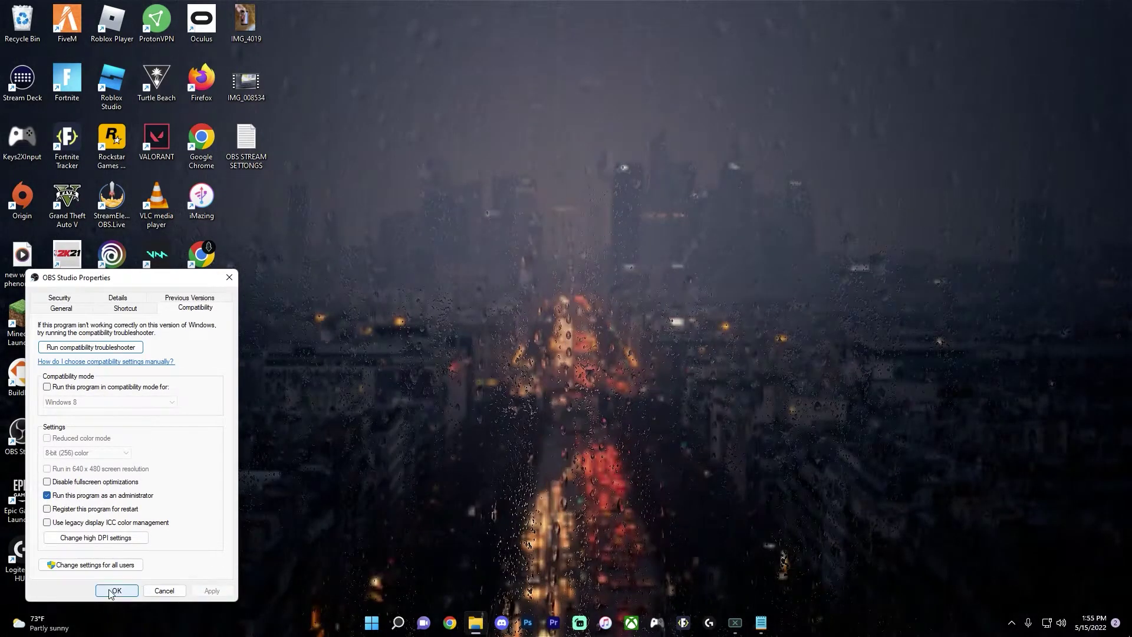
pyautogui.click(117, 590)
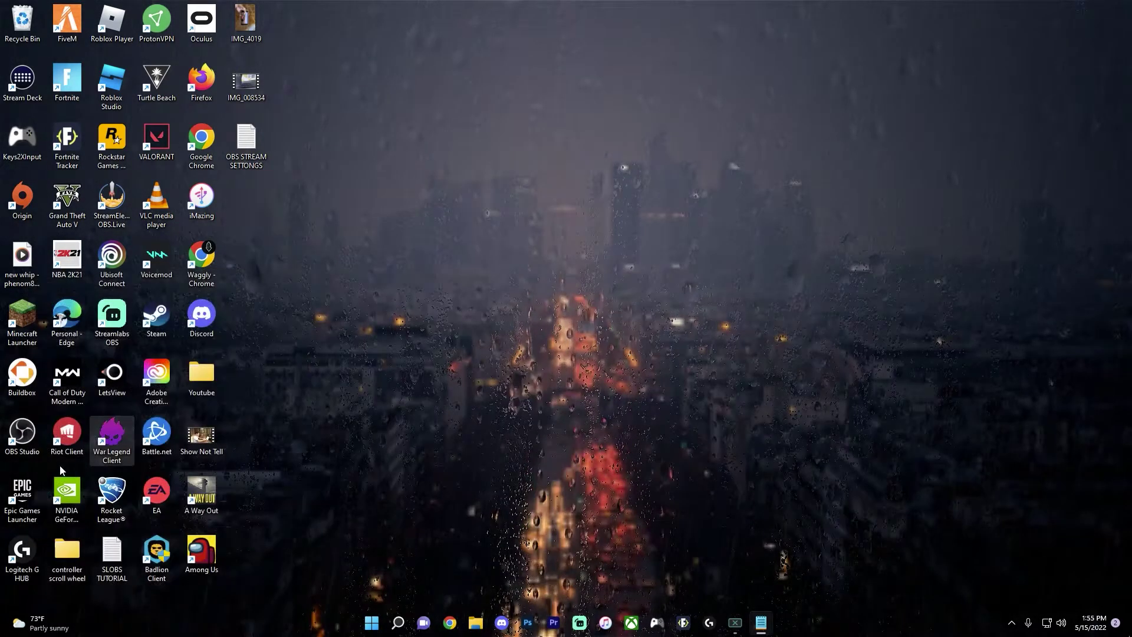
pyautogui.doubleClick(34, 435)
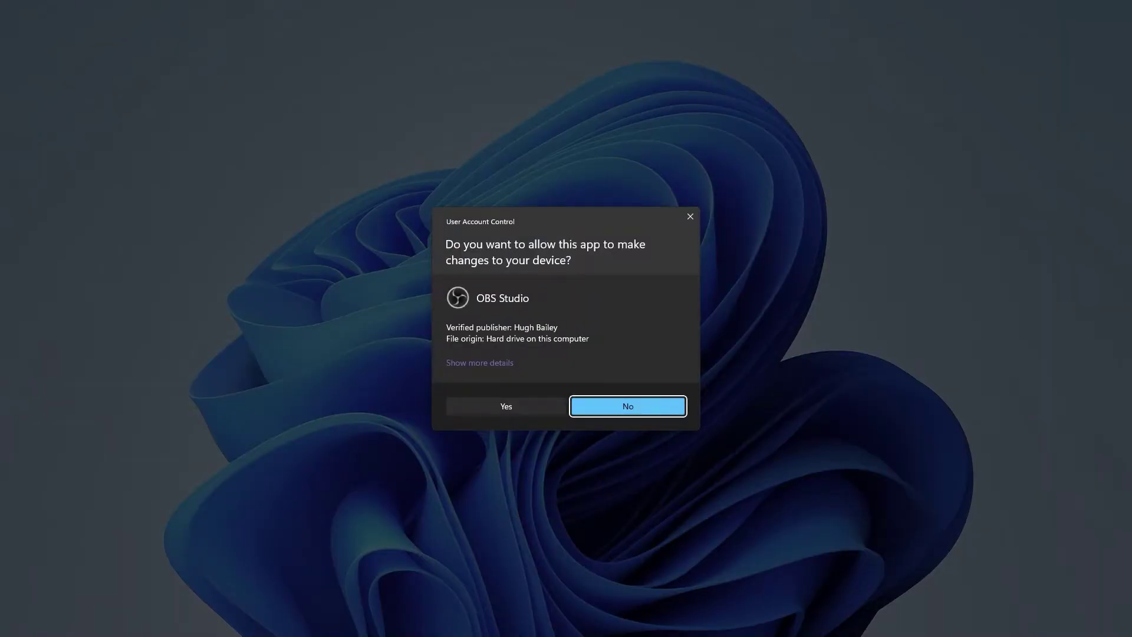
# Approve the administrator prompt and switch between the Pause and Live scenes.
pyautogui.click(506, 406)
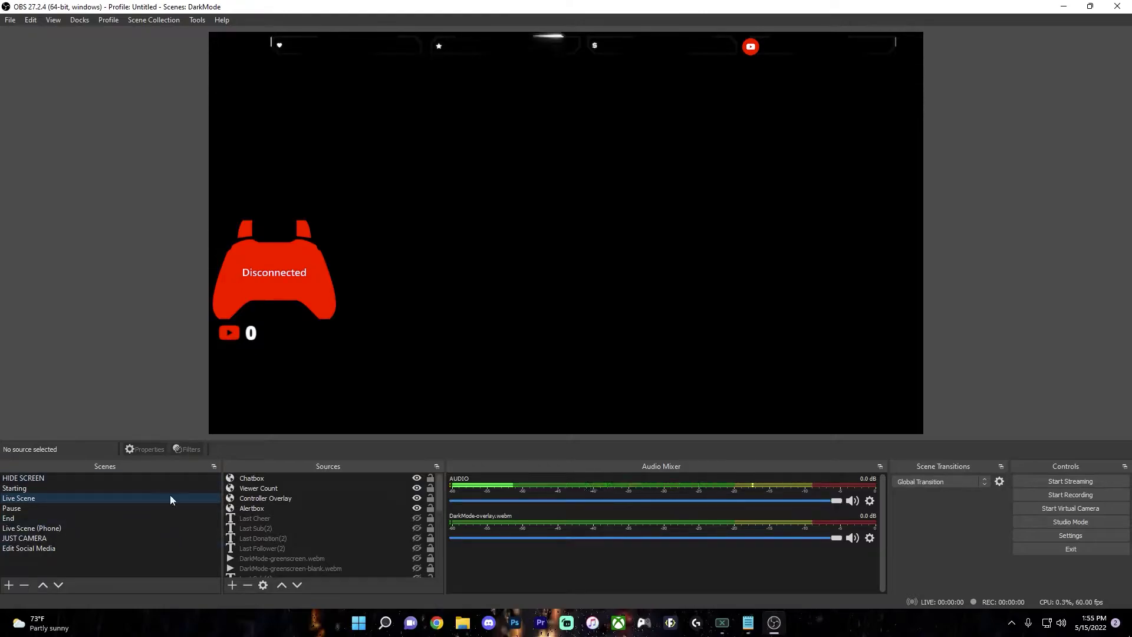
pyautogui.click(115, 508)
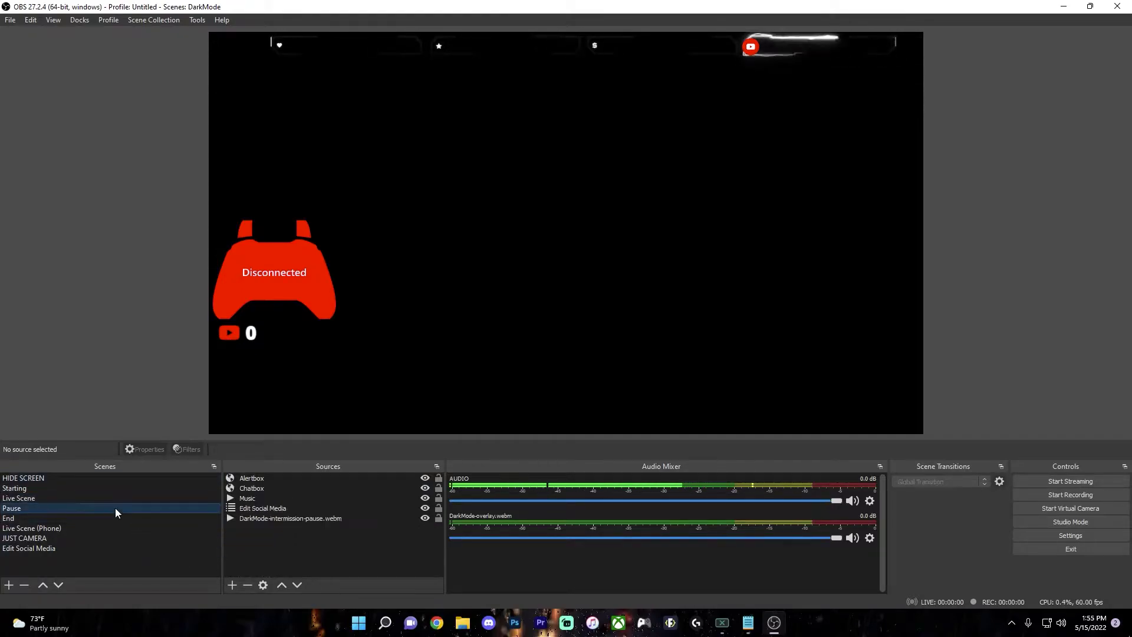
pyautogui.click(112, 498)
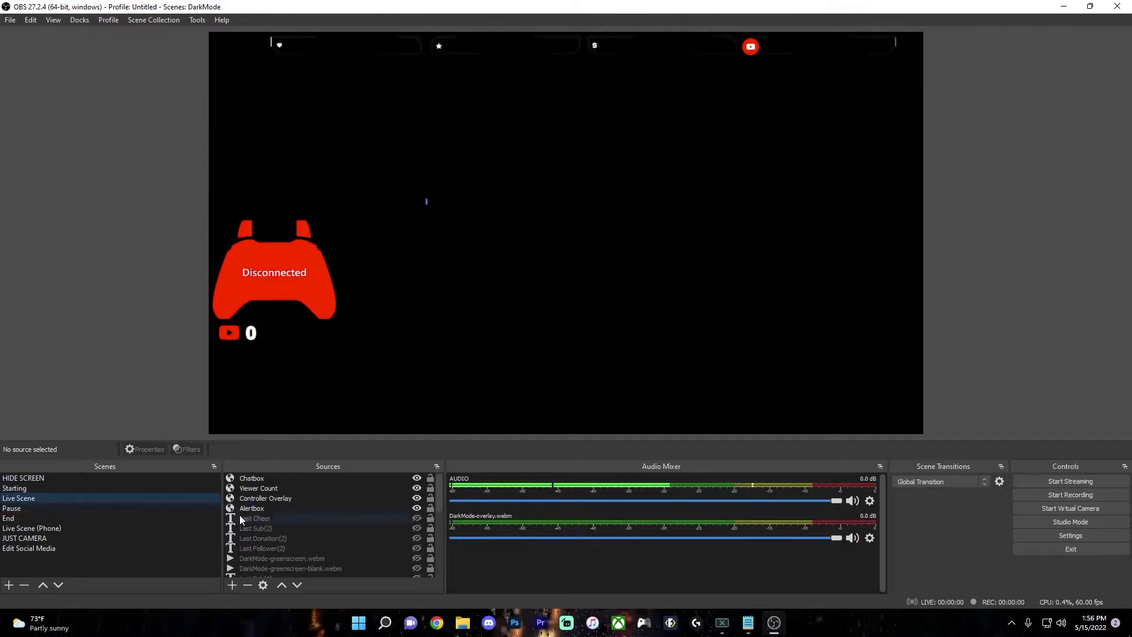
# Inspect the Alertbox and Controller Overlay sources, then show the Starting scene.
pyautogui.click(265, 509)
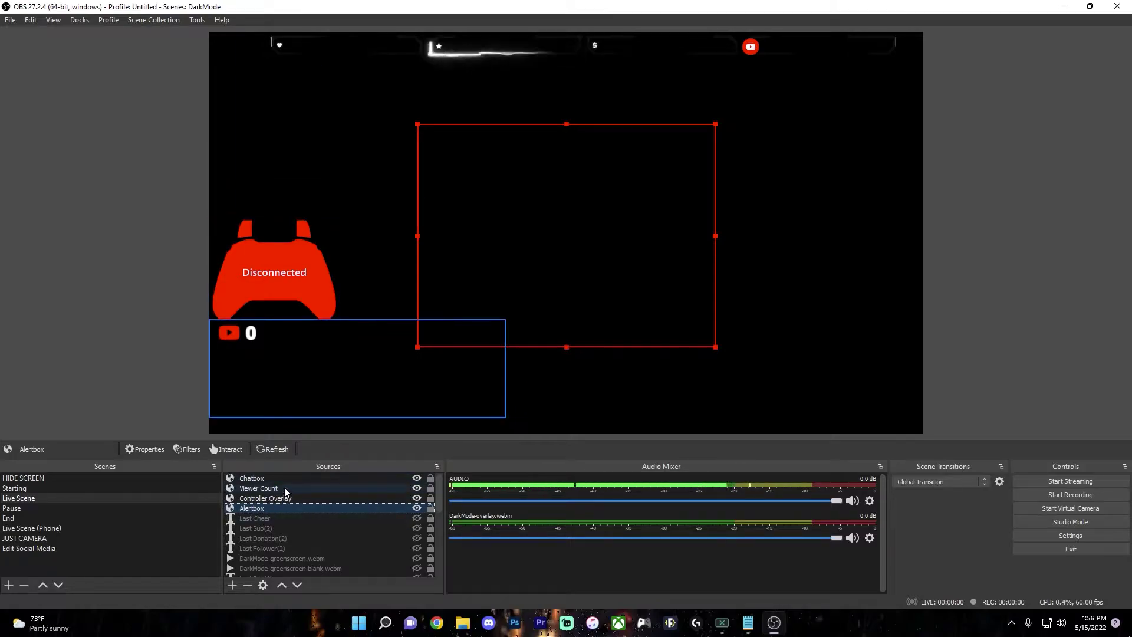
pyautogui.click(260, 258)
pyautogui.click(154, 281)
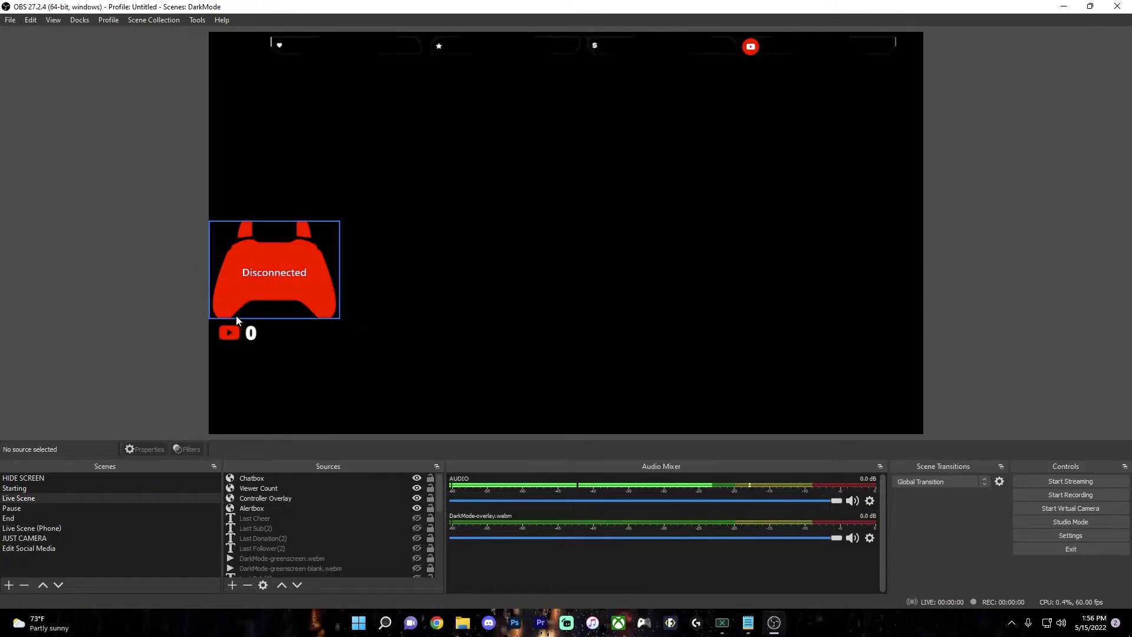
pyautogui.click(122, 488)
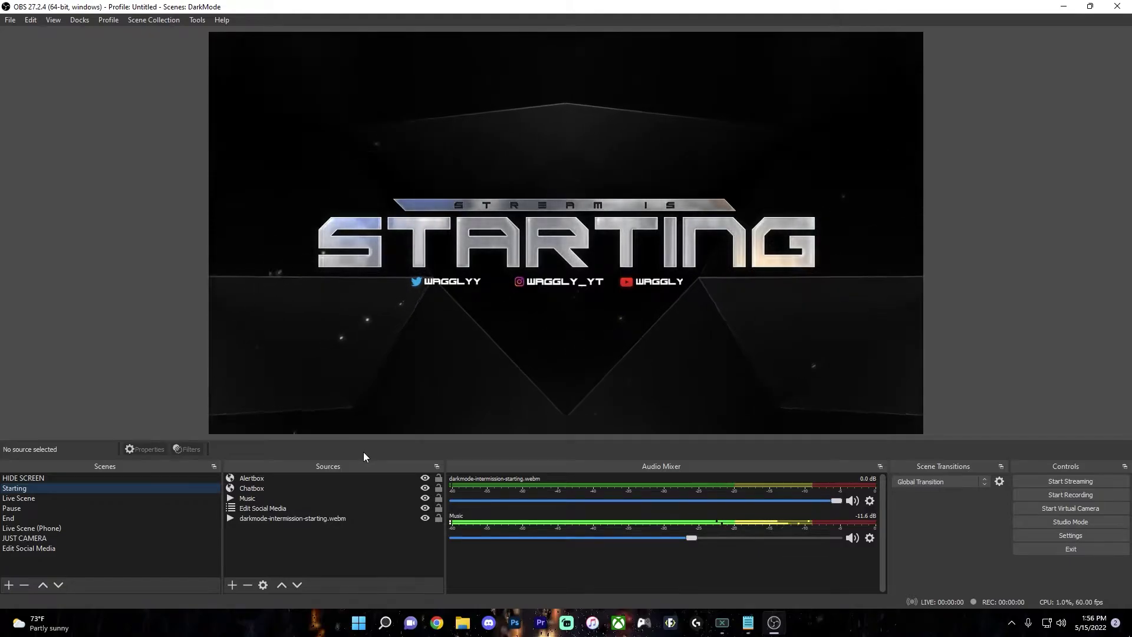
pyautogui.click(1088, 534)
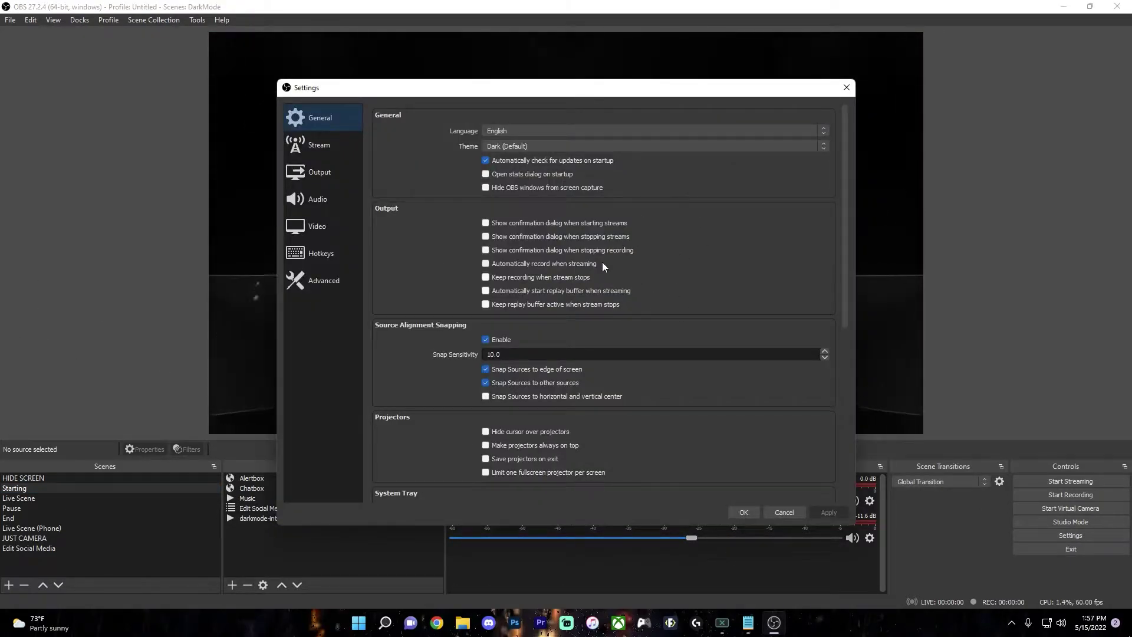
# Keep the Dark (Default) theme on the General settings page.
pyautogui.scroll(-6, 631, 253)
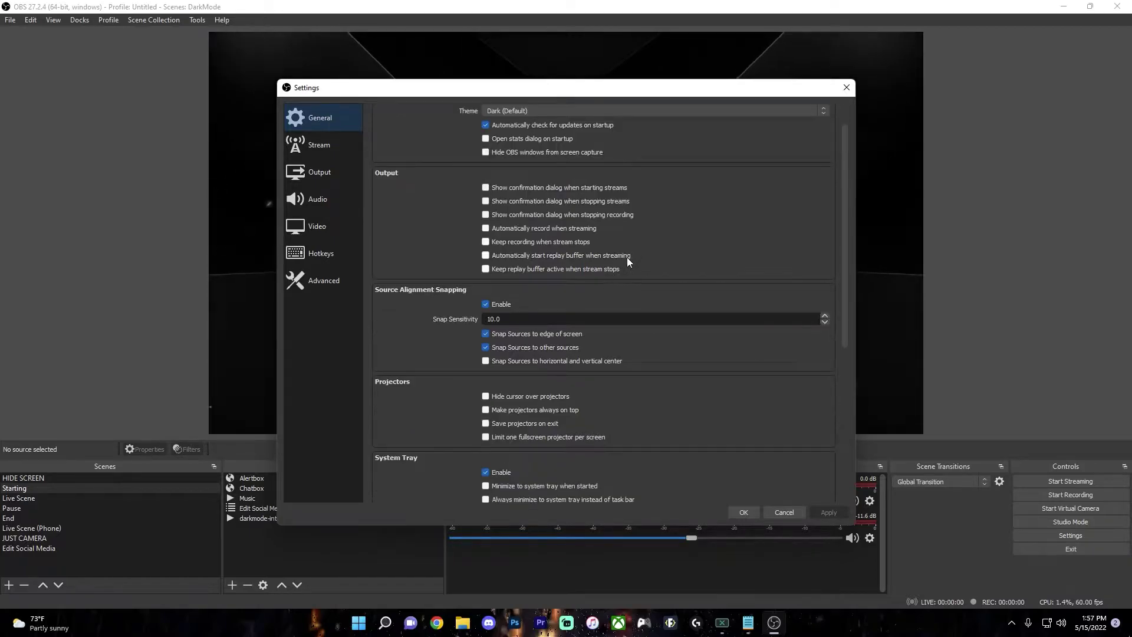
pyautogui.scroll(6, 655, 365)
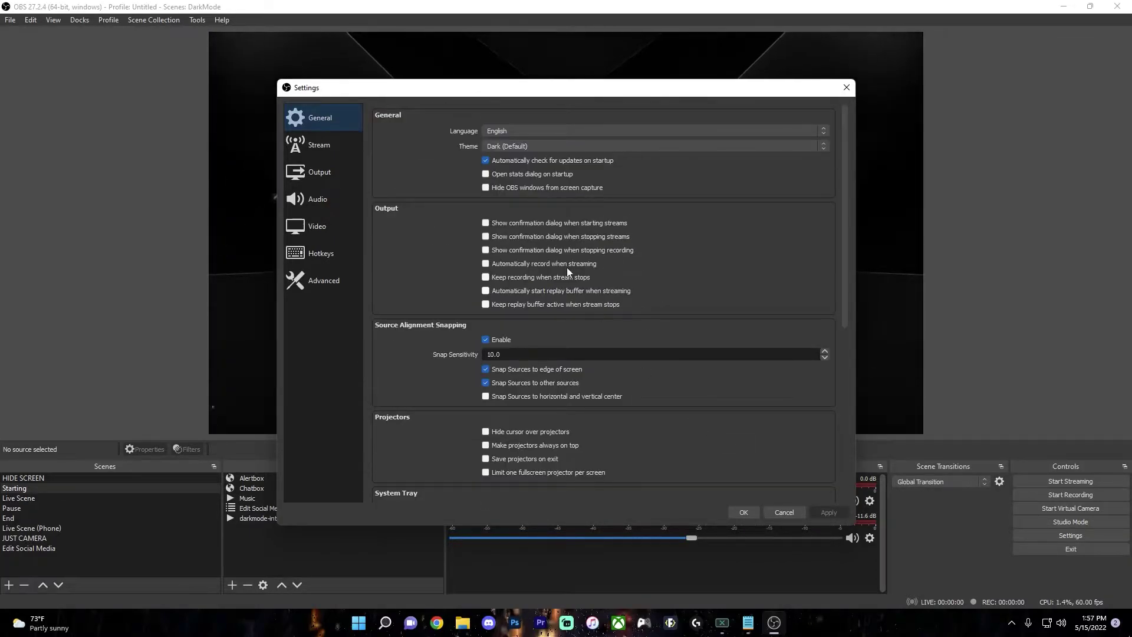
pyautogui.click(503, 145)
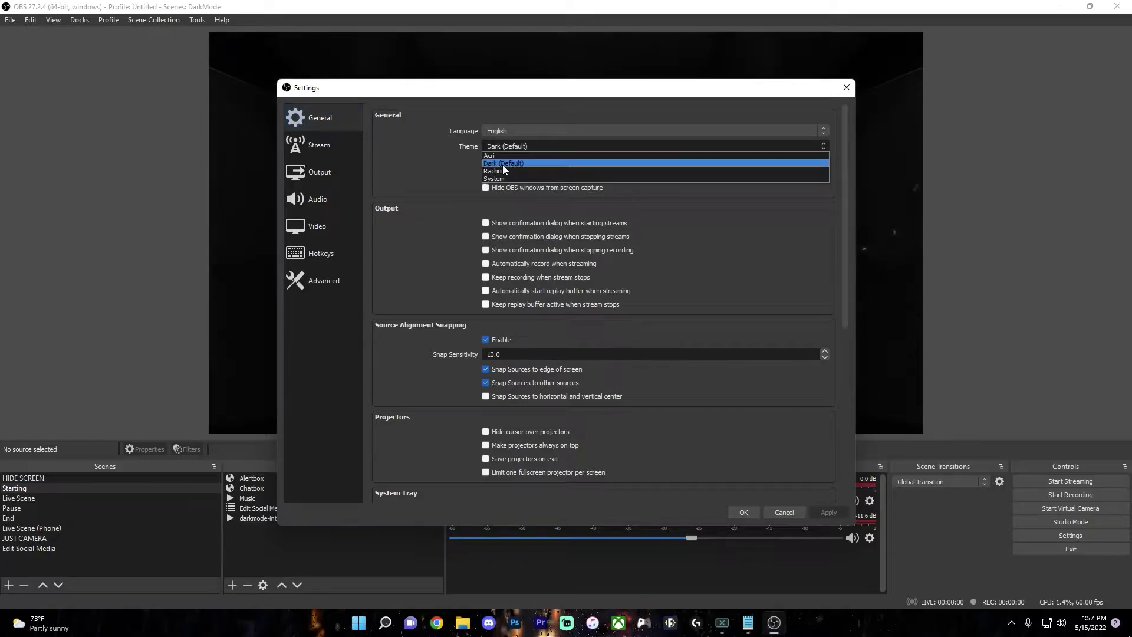
pyautogui.click(503, 163)
pyautogui.scroll(-5, 533, 327)
pyautogui.scroll(5, 535, 335)
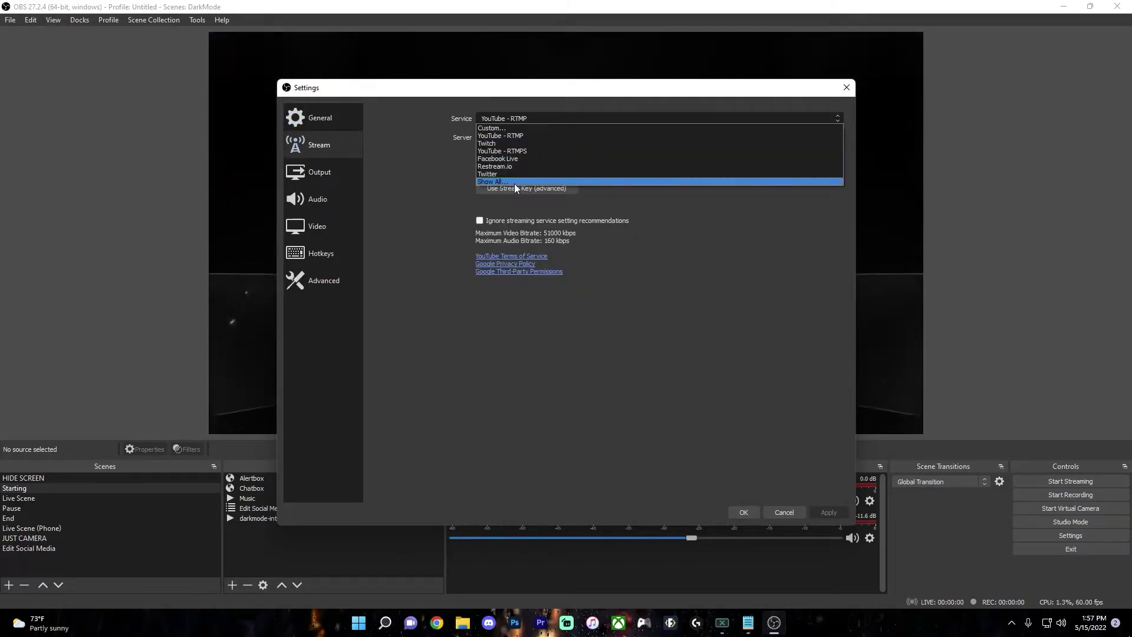
# Reveal the stream key field and set the service to YouTube - RTMPS.
pyautogui.click(523, 134)
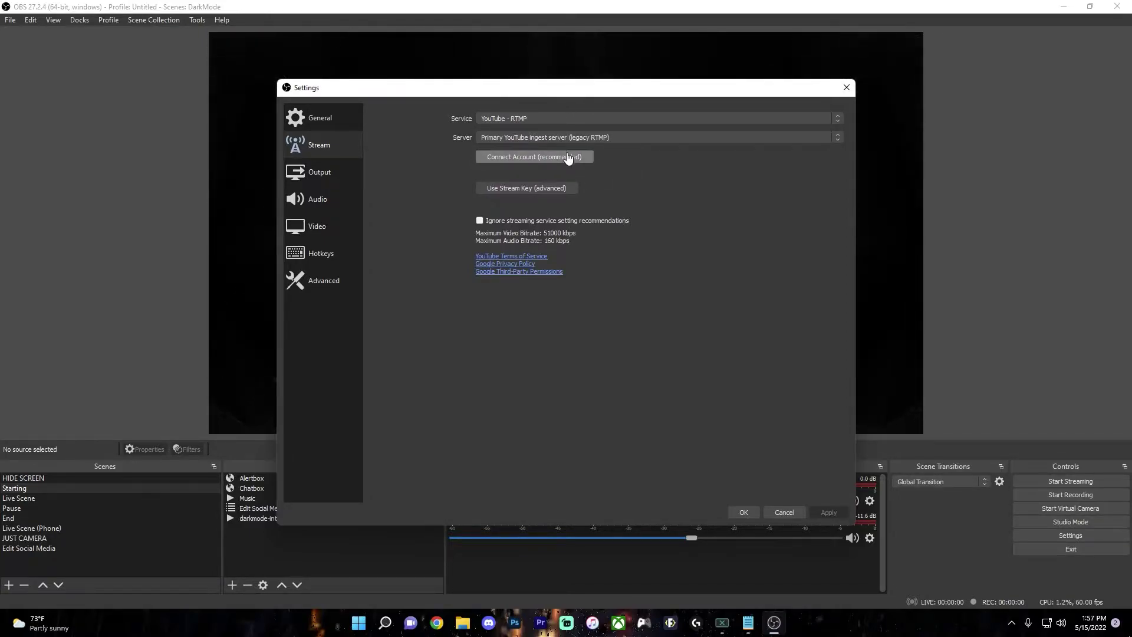
pyautogui.scroll(-1, 566, 120)
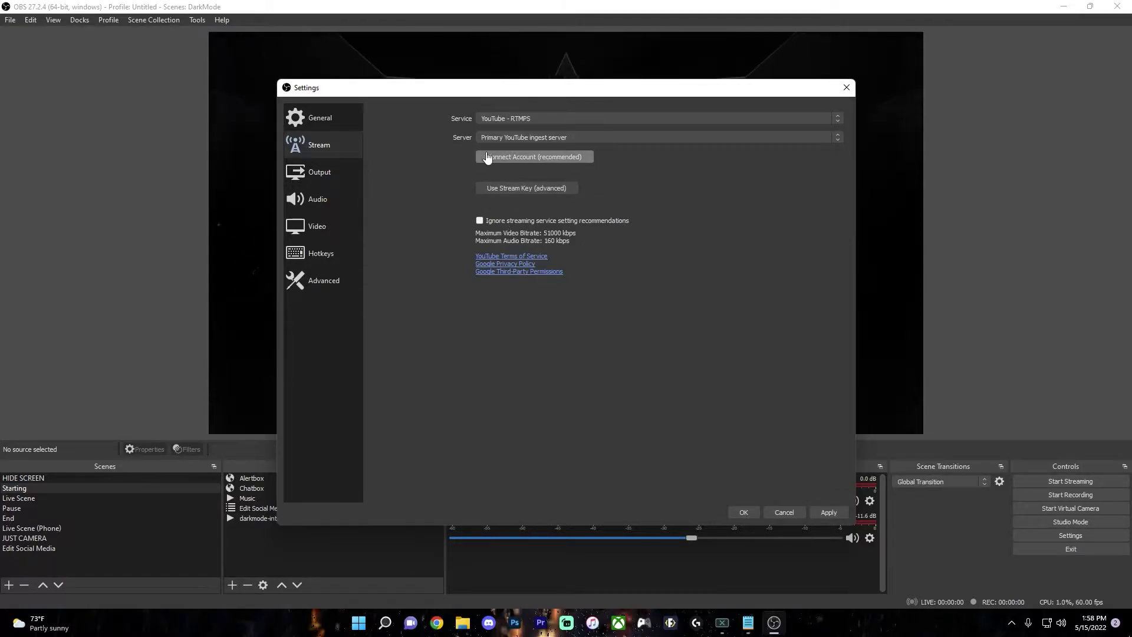
pyautogui.click(529, 189)
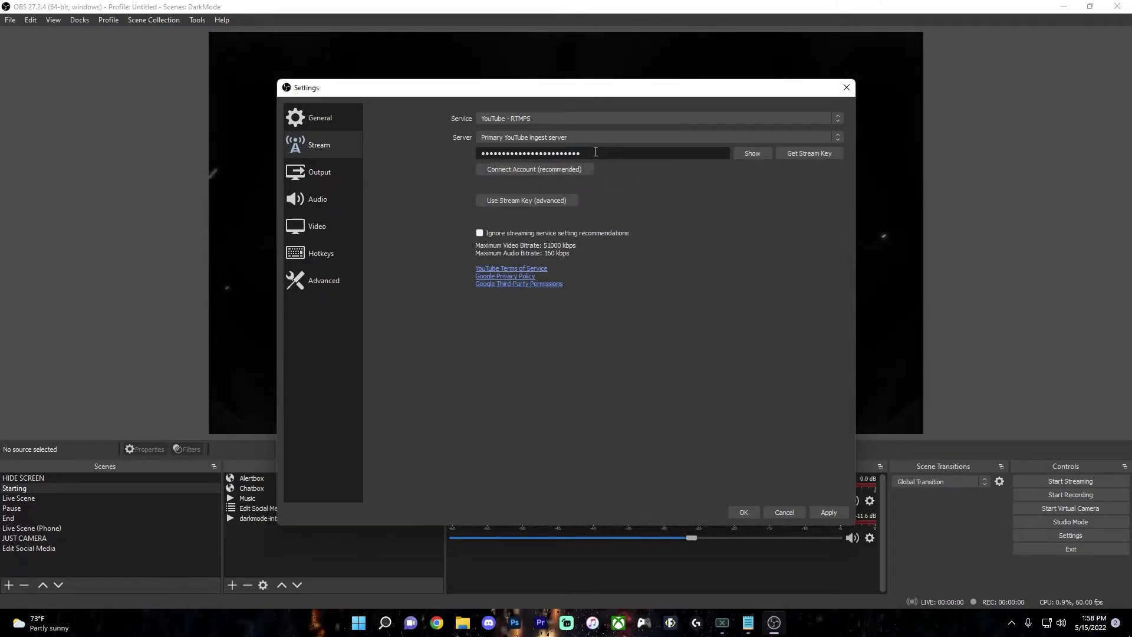
pyautogui.click(594, 118)
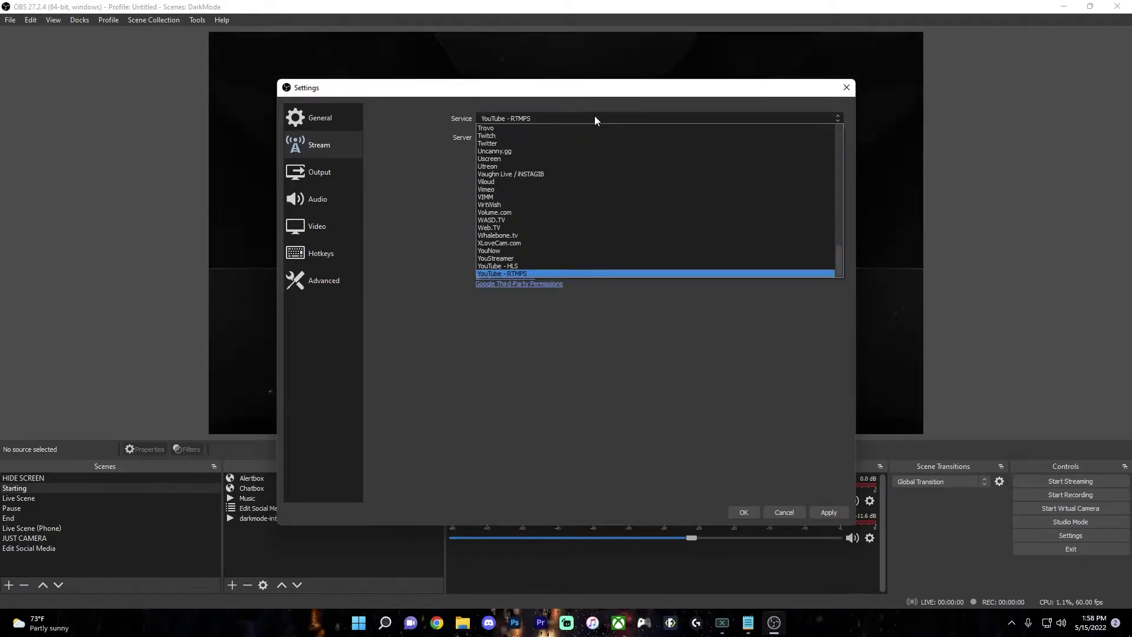
pyautogui.click(594, 116)
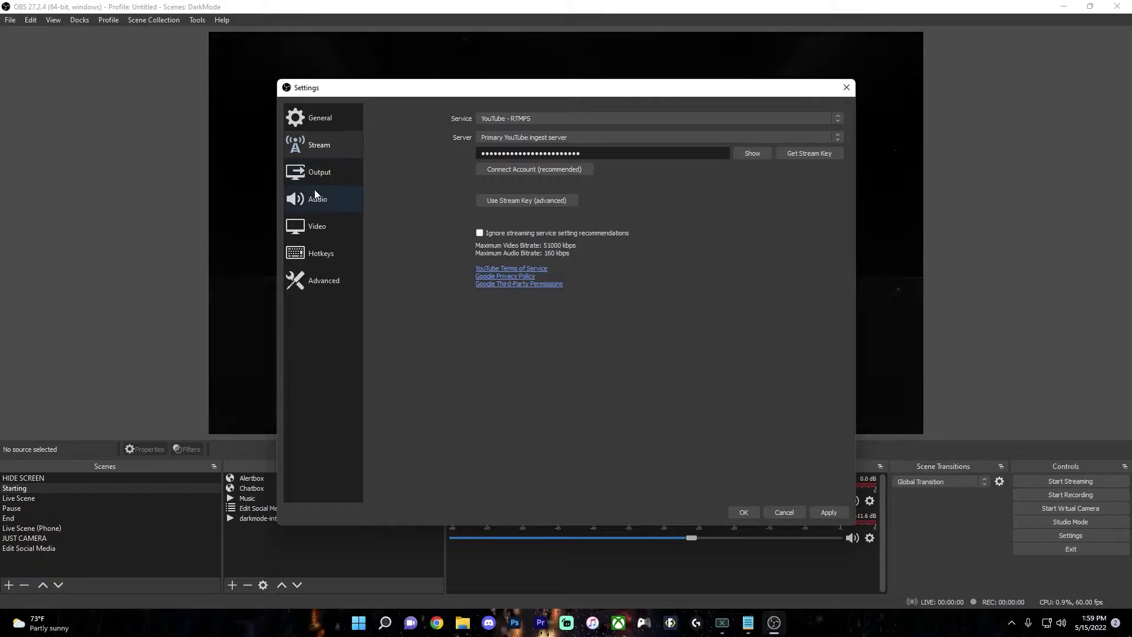
pyautogui.click(327, 226)
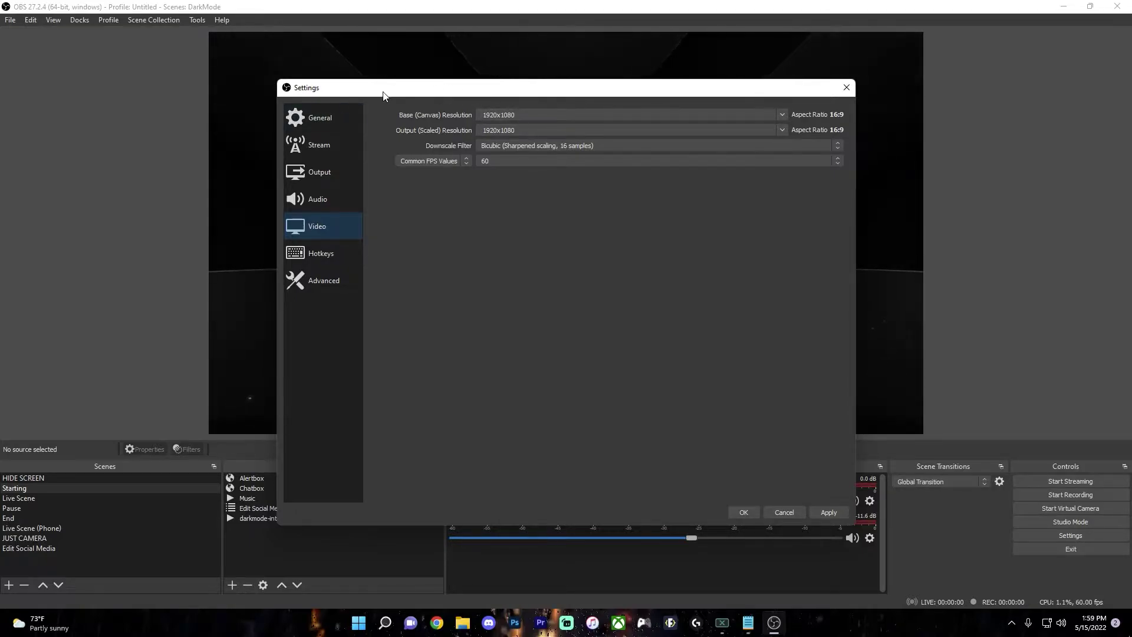
# Check the preview behind Settings and confirm Common FPS Values stays at 60.
pyautogui.moveTo(383, 89); pyautogui.dragTo(683, 299)
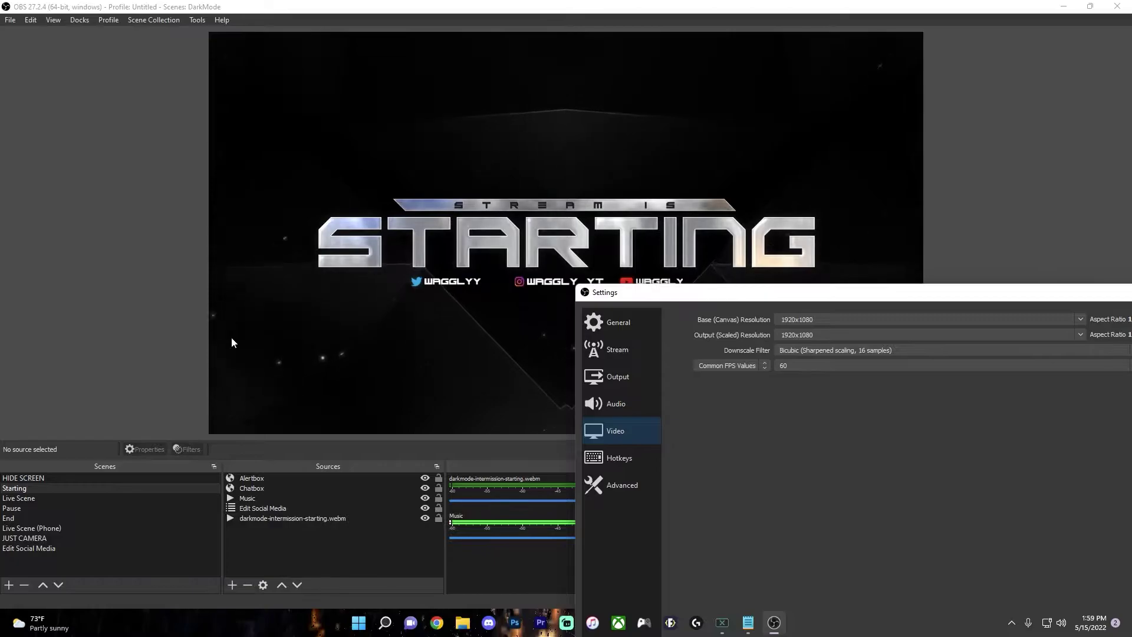
pyautogui.moveTo(915, 293); pyautogui.dragTo(580, 108)
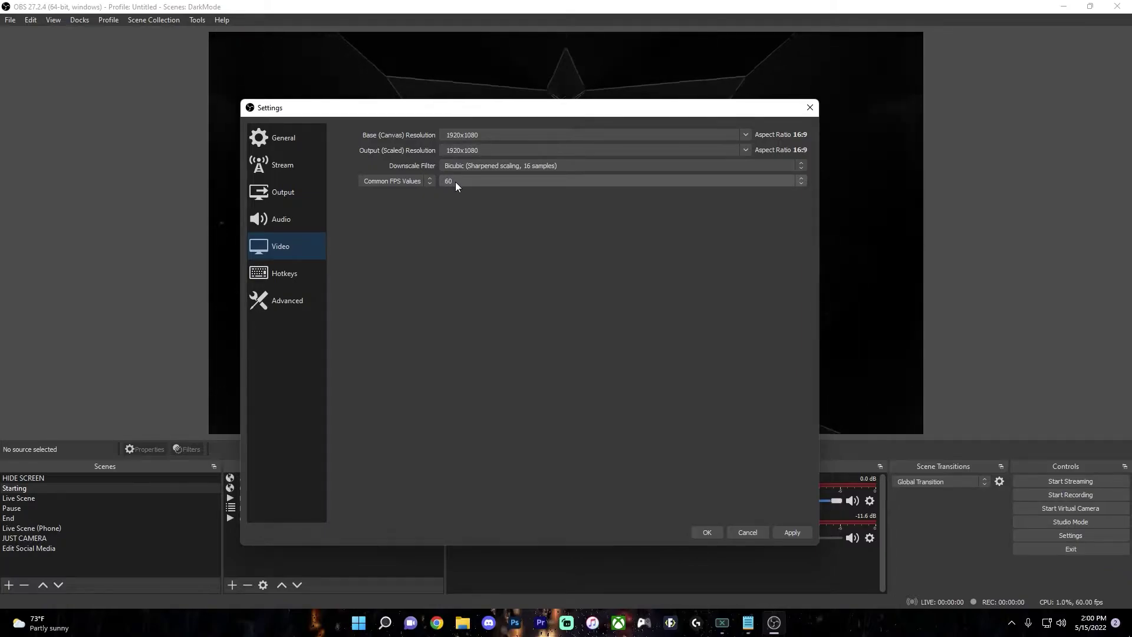
pyautogui.click(460, 182)
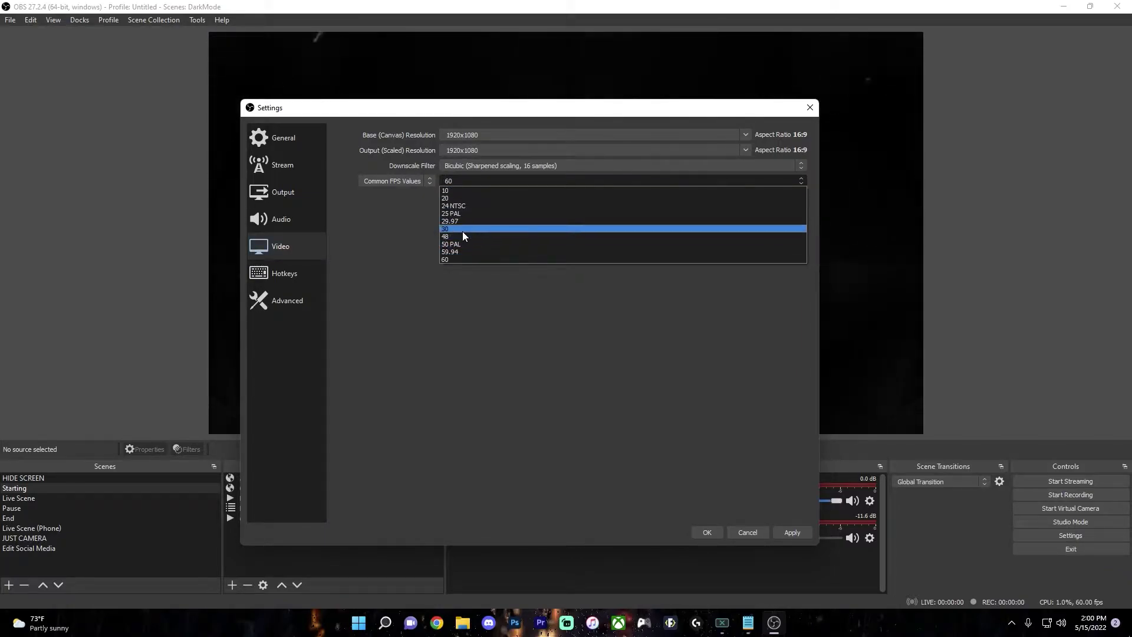
pyautogui.click(476, 176)
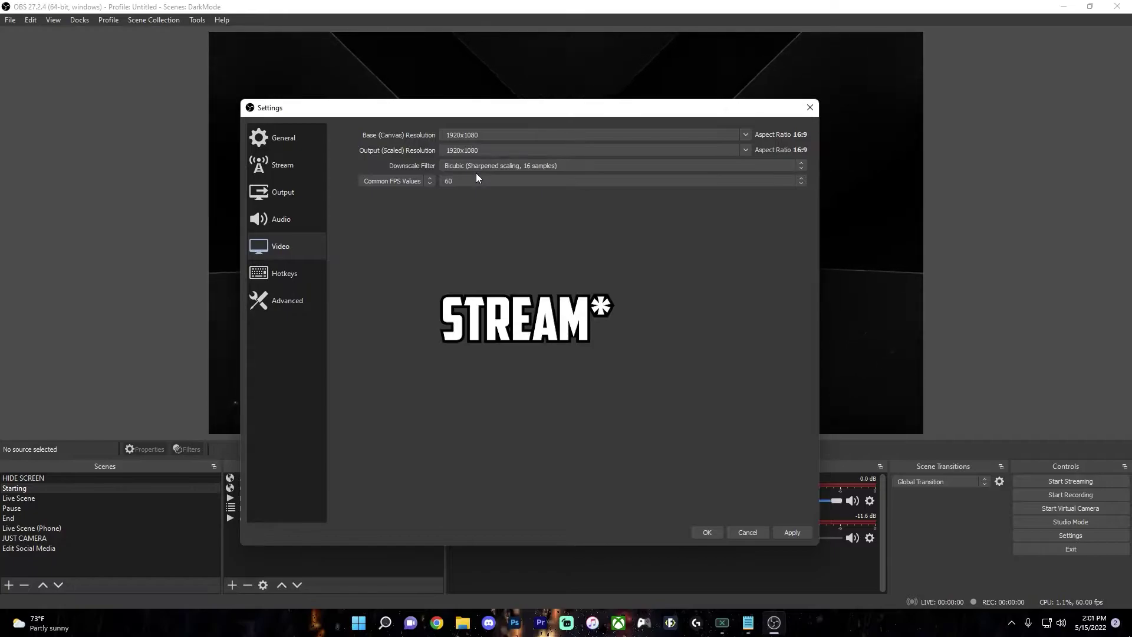
# Leave 60 fps and switch the downscale filter to Lanczos (36 samples).
pyautogui.click(474, 179)
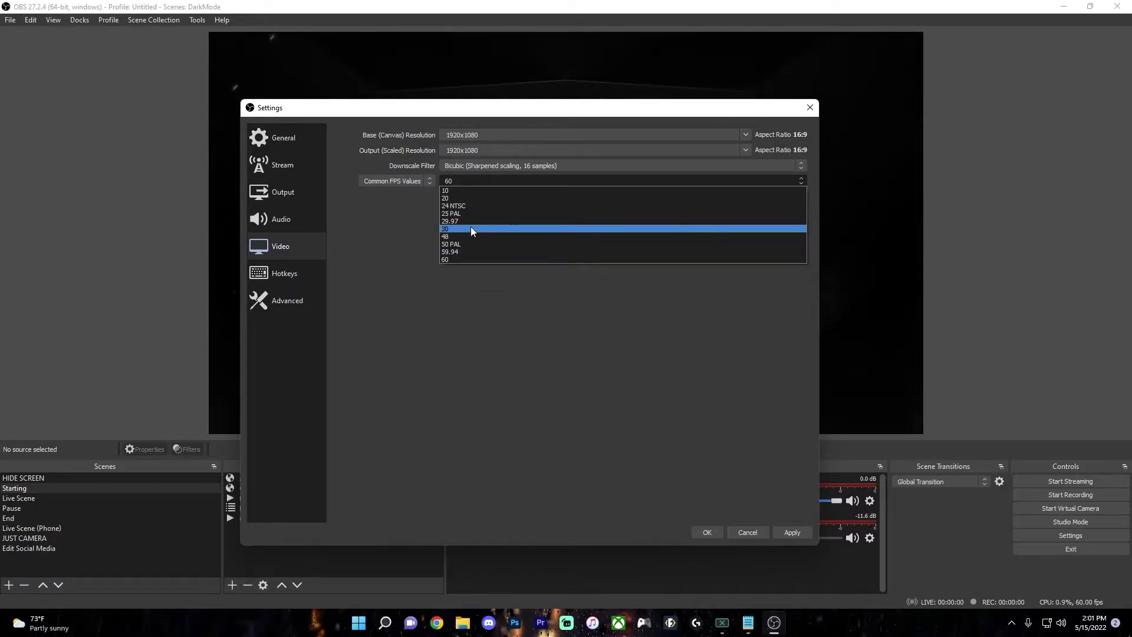
pyautogui.click(426, 170)
pyautogui.click(456, 166)
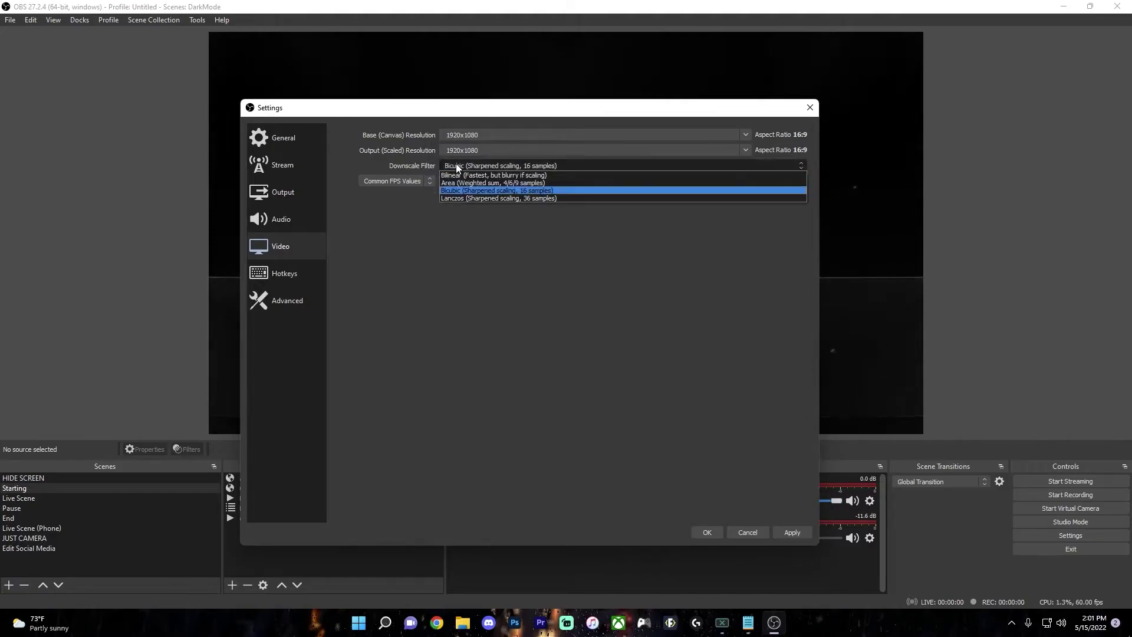
pyautogui.click(450, 200)
# Toggle Output Mode to Simple and back to Advanced, then select the 5000 Kbps bitrate.
pyautogui.click(296, 192)
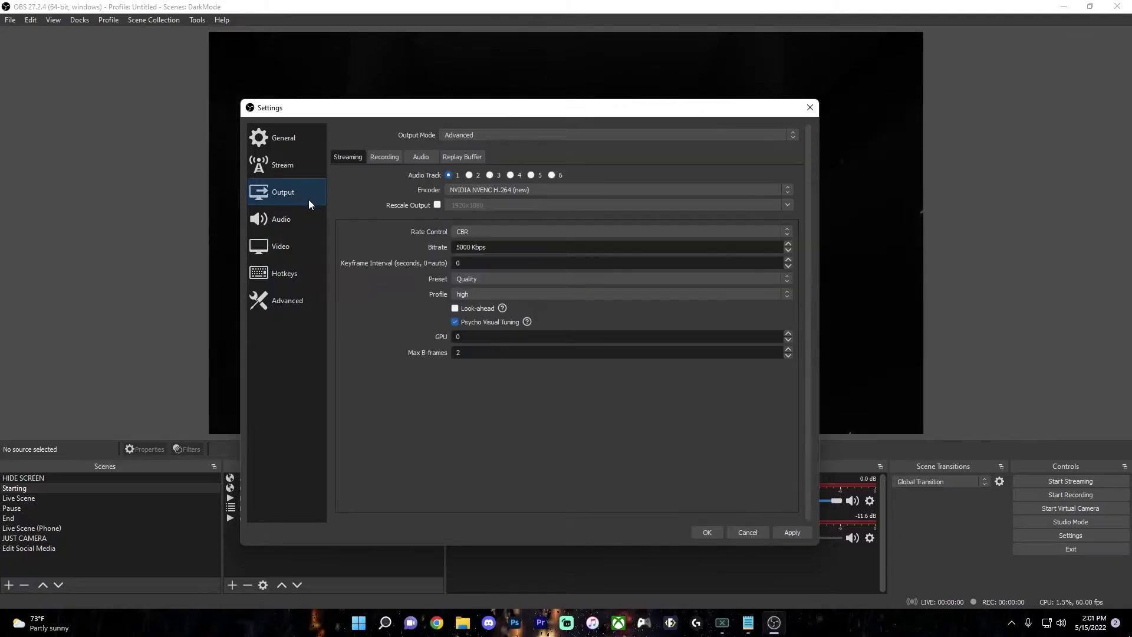
pyautogui.click(467, 135)
pyautogui.click(460, 135)
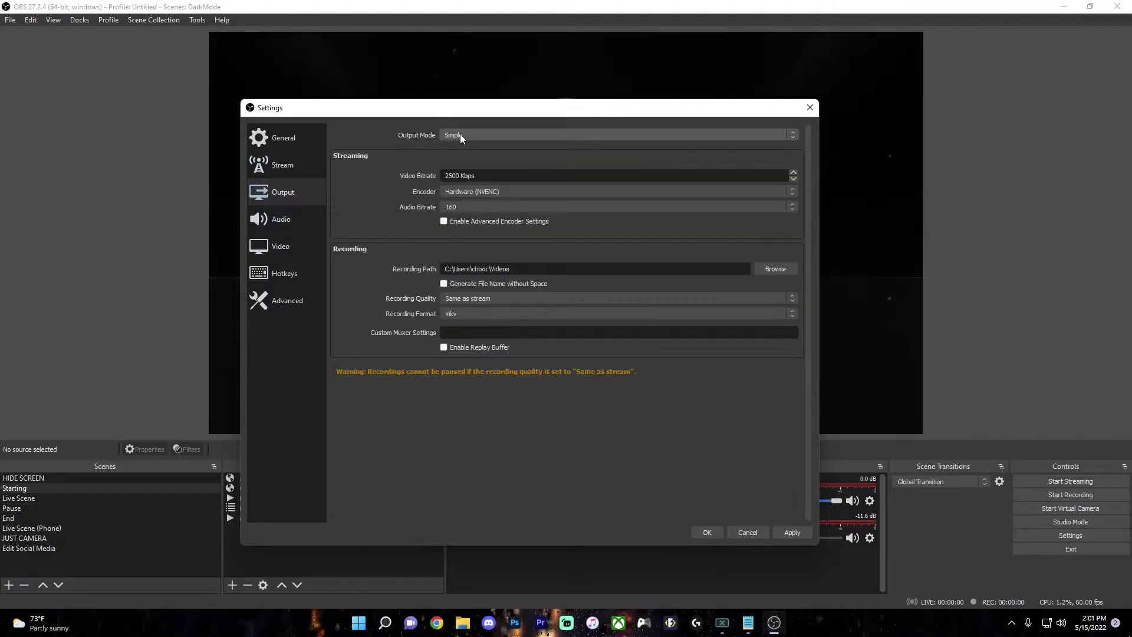
pyautogui.click(448, 135)
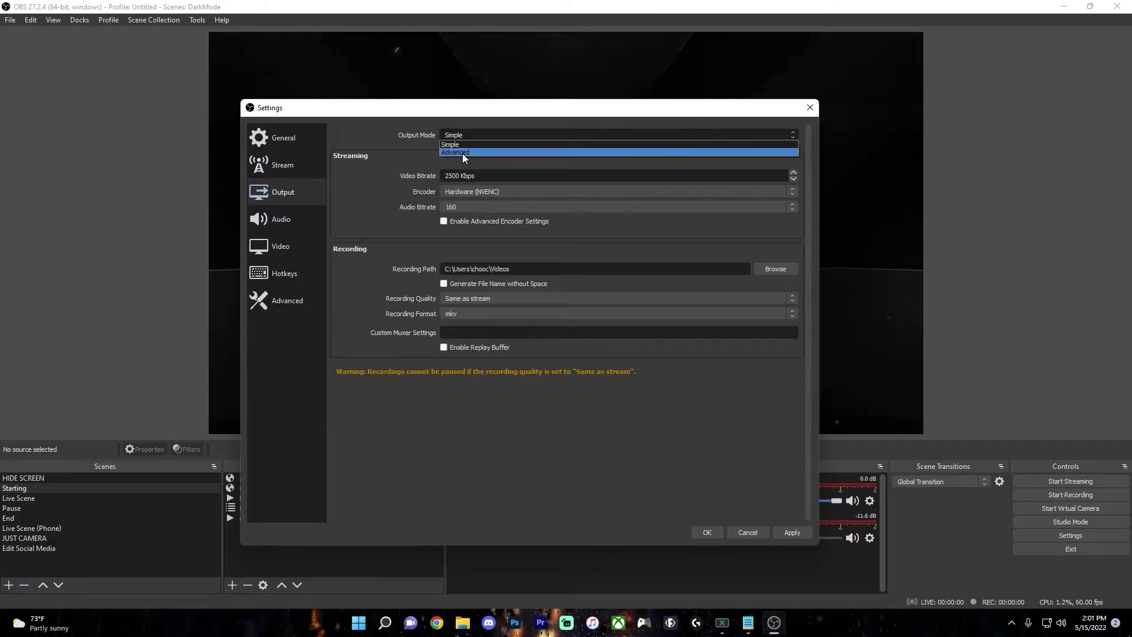
pyautogui.click(462, 152)
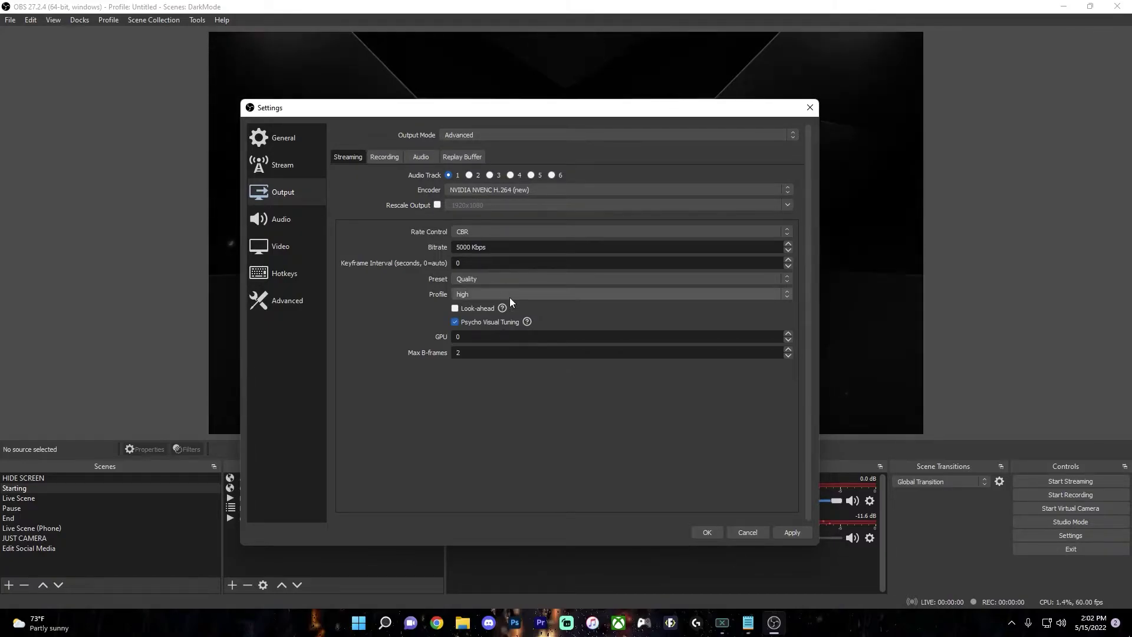
pyautogui.doubleClick(472, 247)
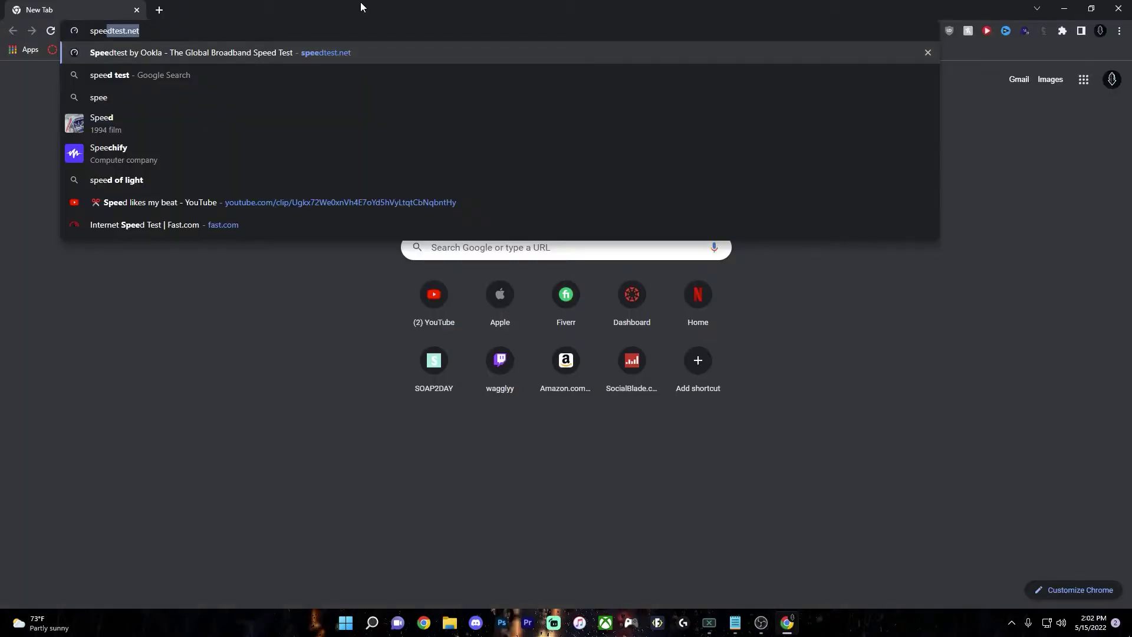
pyautogui.write('test')
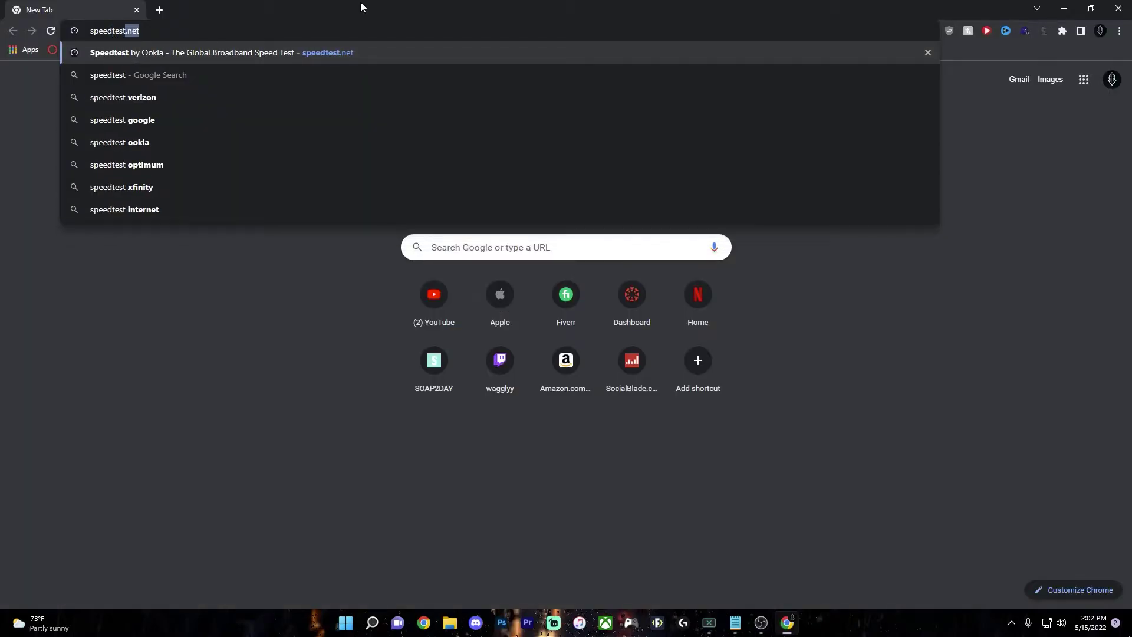
pyautogui.write('.net')
# Run the speedtest.net test: 9 ms ping, 209.04 Mbps down, 36.01 Mbps up.
pyautogui.press('Return')
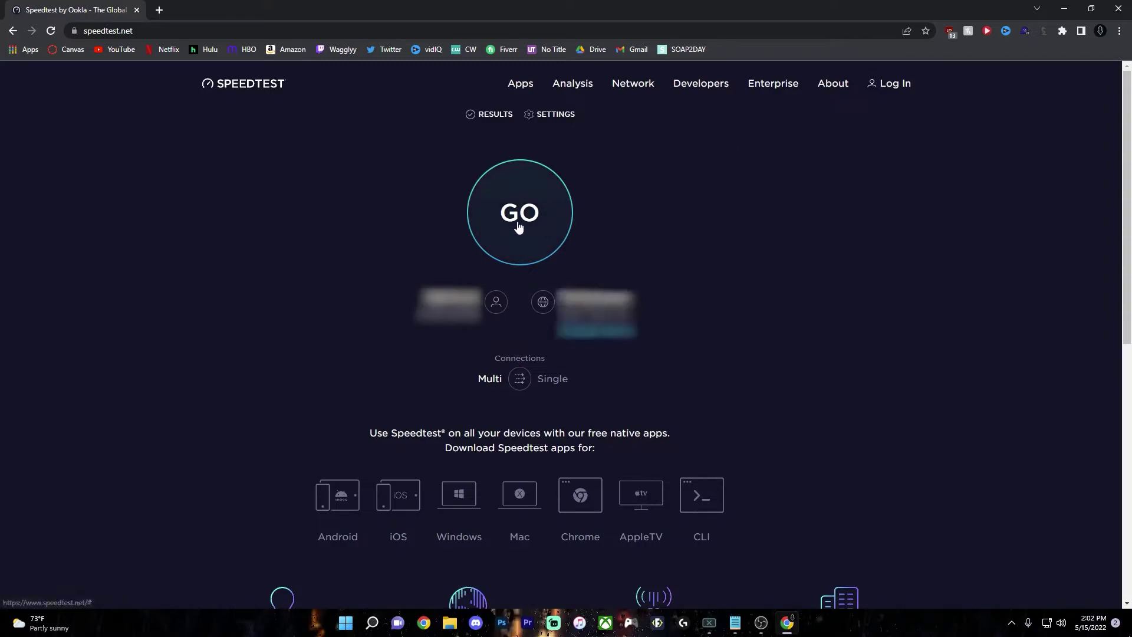
pyautogui.click(538, 227)
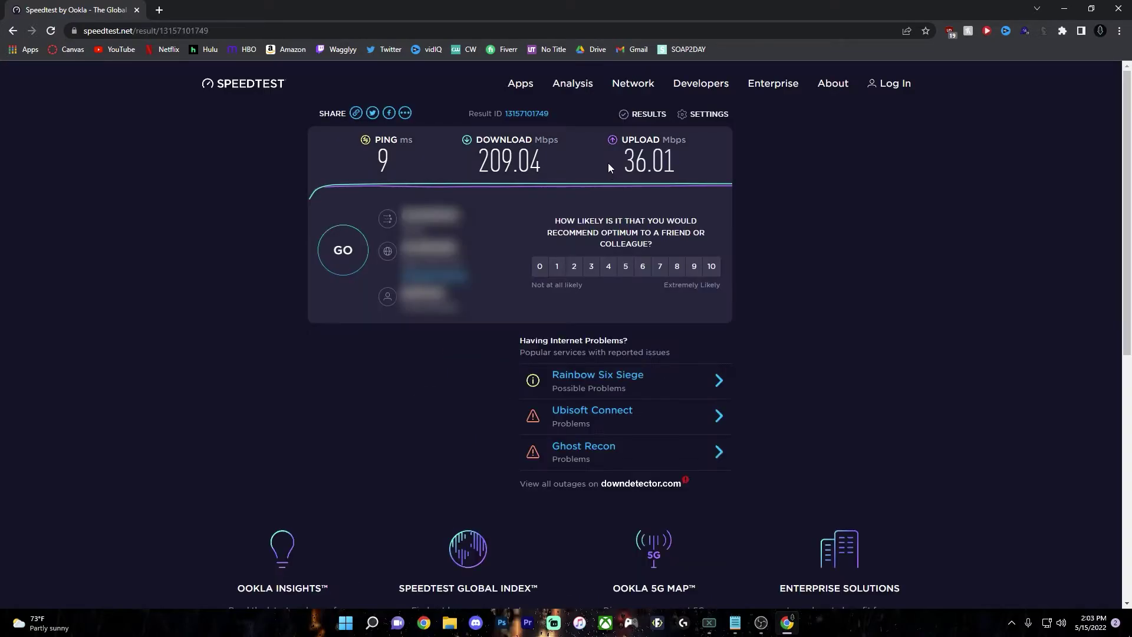
pyautogui.moveTo(607, 163); pyautogui.dragTo(629, 157)
# Compute 36 × 1000 = 36,000 in Calculator and copy the result.
pyautogui.press('XF86Calculator')
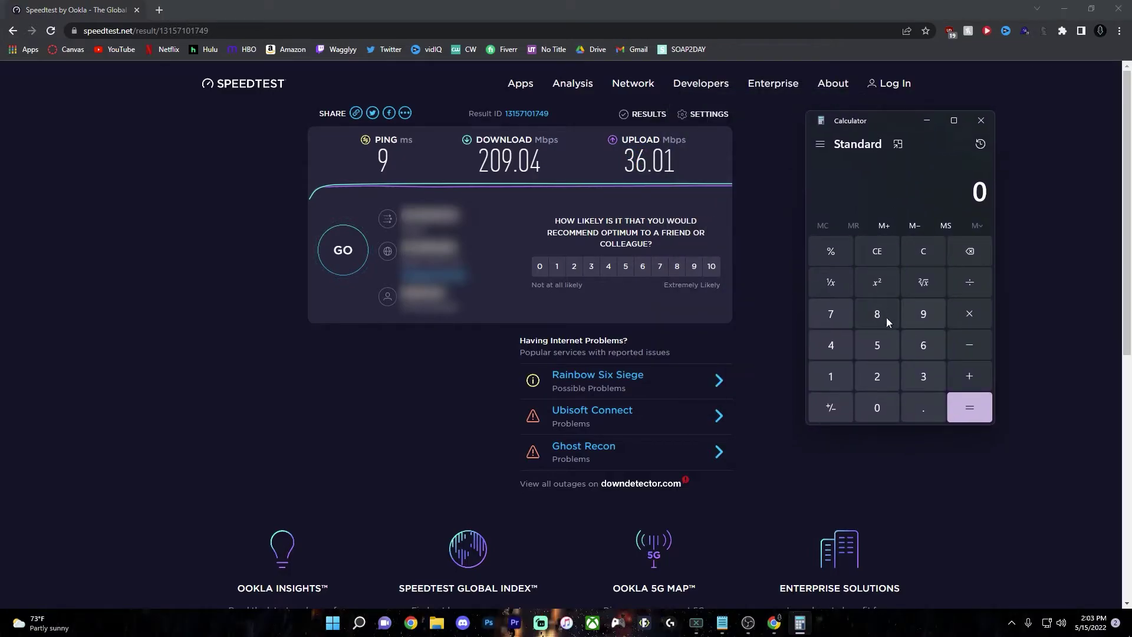
pyautogui.click(923, 371)
pyautogui.click(926, 352)
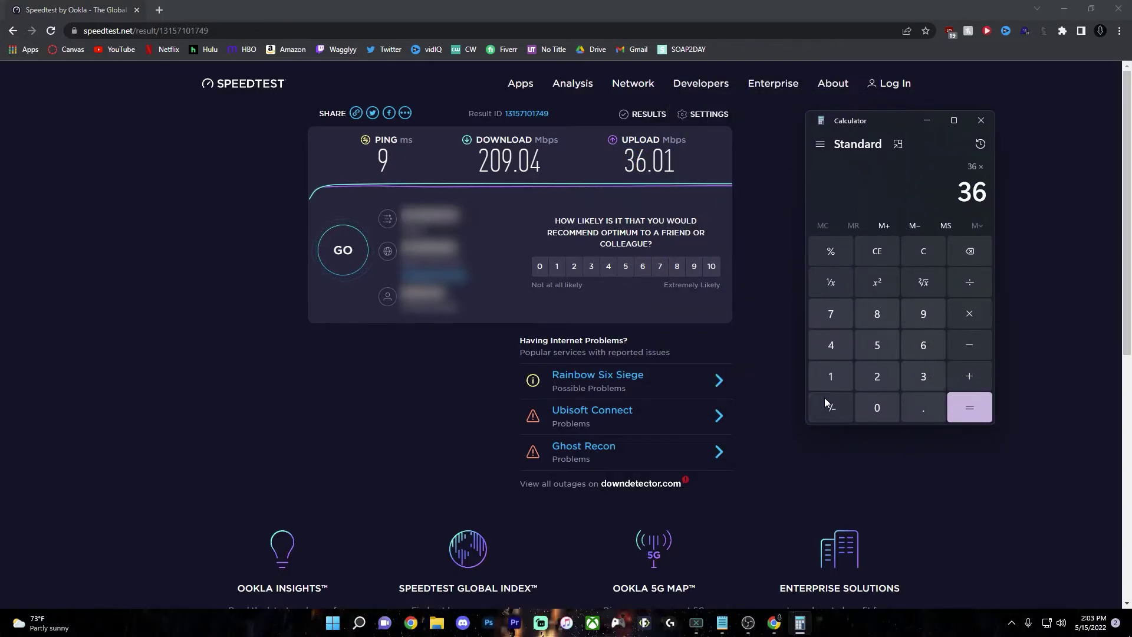
pyautogui.click(831, 376)
pyautogui.click(877, 407)
pyautogui.click(877, 408)
pyautogui.click(876, 407)
pyautogui.click(970, 408)
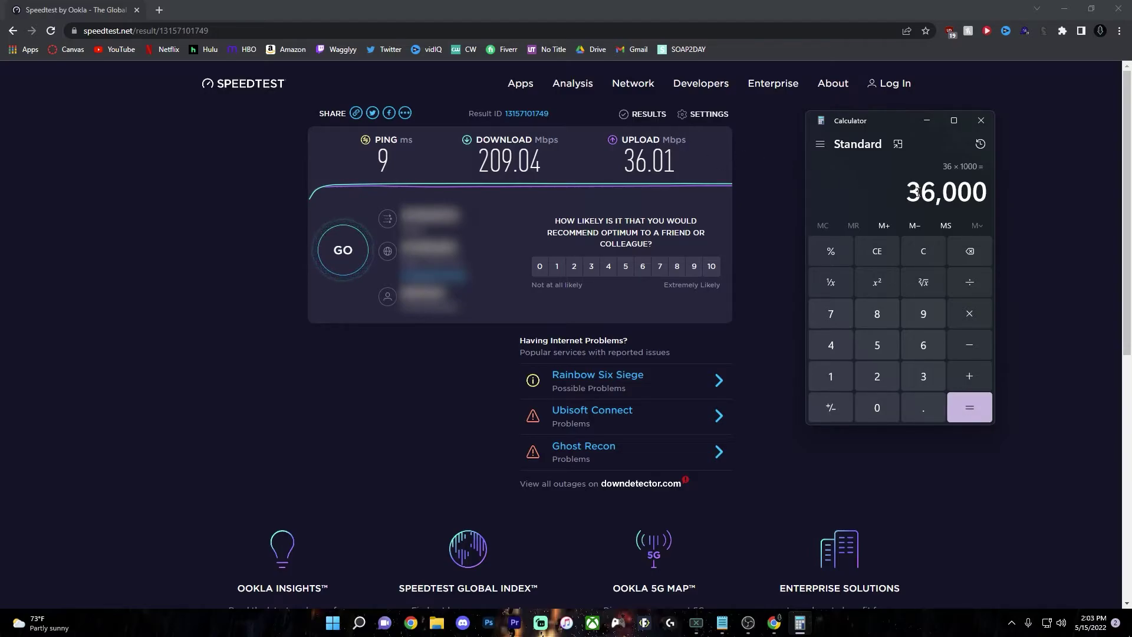
pyautogui.hotkey('ctrl', 'c')
pyautogui.hotkey('ctrl', 'c')
# Multiply 36,000 by 0.7 to get 25,200 and select the result.
pyautogui.click(970, 314)
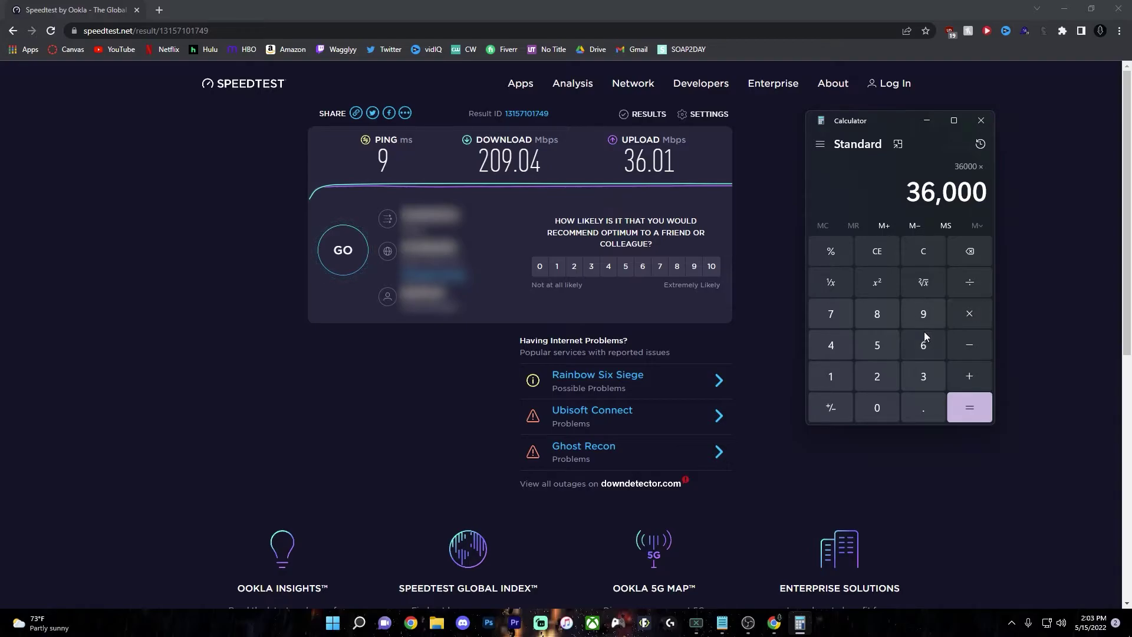
pyautogui.click(886, 411)
pyautogui.click(918, 409)
pyautogui.click(852, 324)
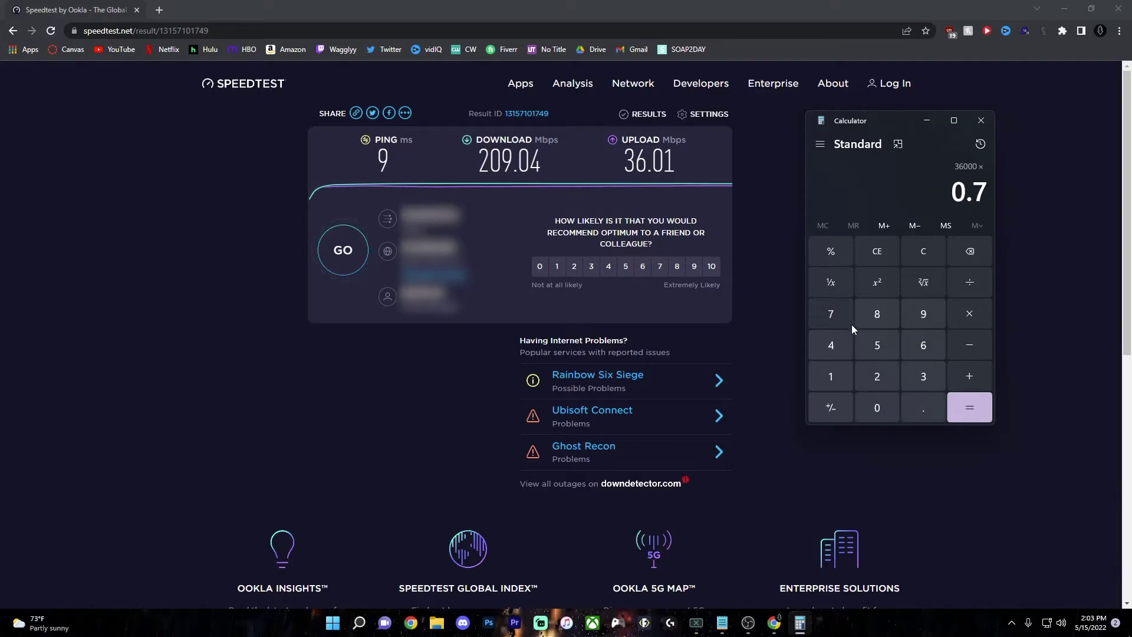
pyautogui.click(968, 405)
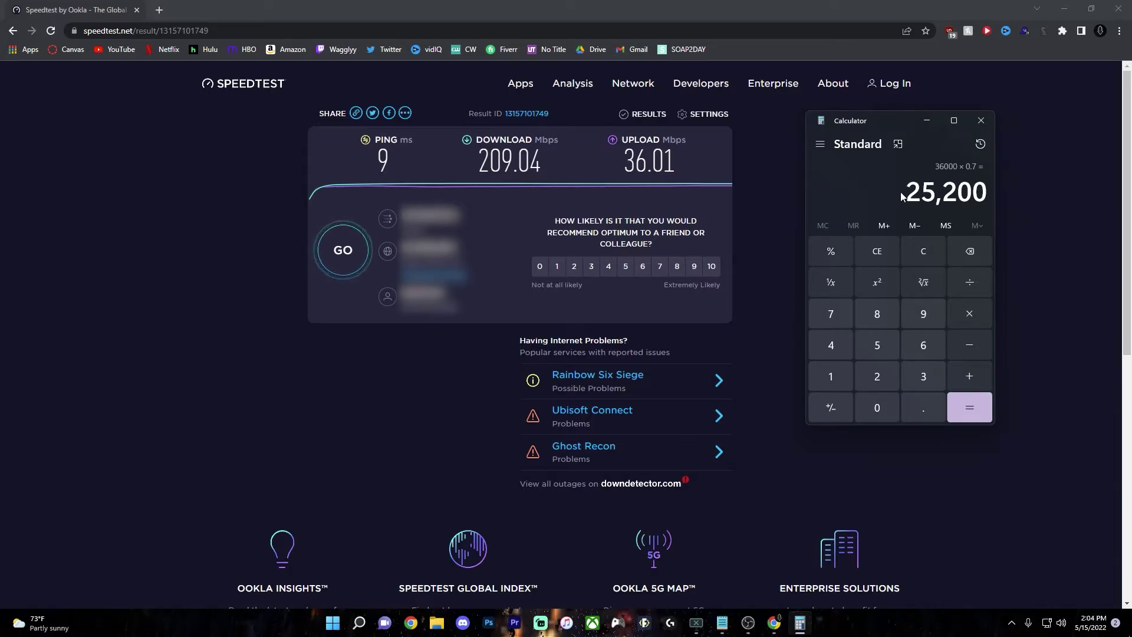
pyautogui.moveTo(903, 192); pyautogui.dragTo(983, 195)
pyautogui.click(982, 200)
pyautogui.moveTo(907, 187); pyautogui.dragTo(988, 194)
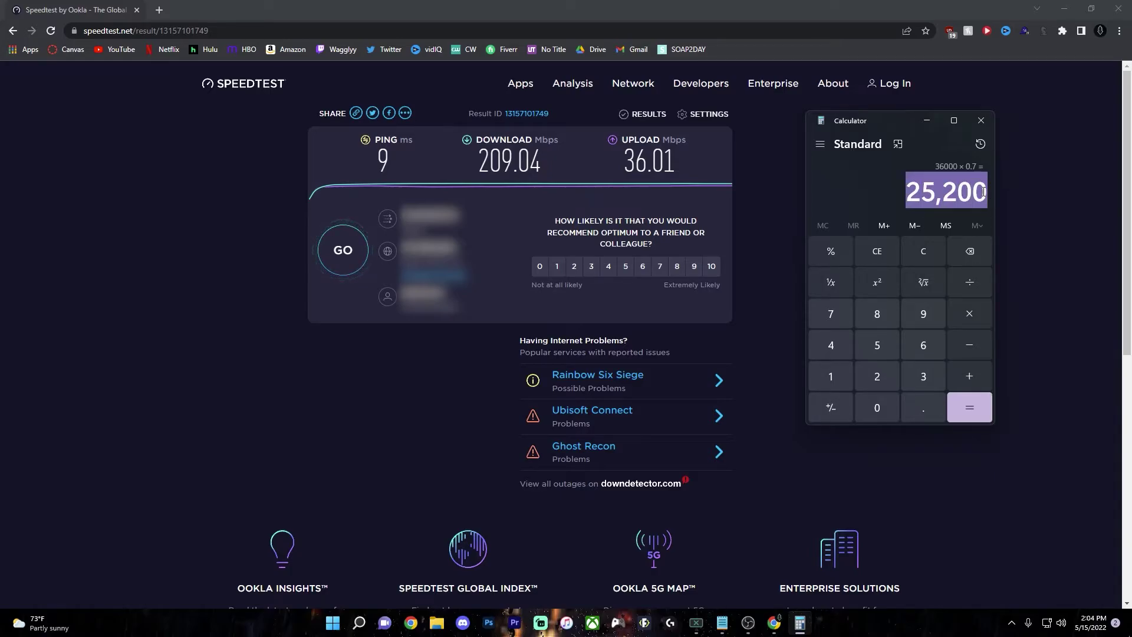
pyautogui.click(988, 195)
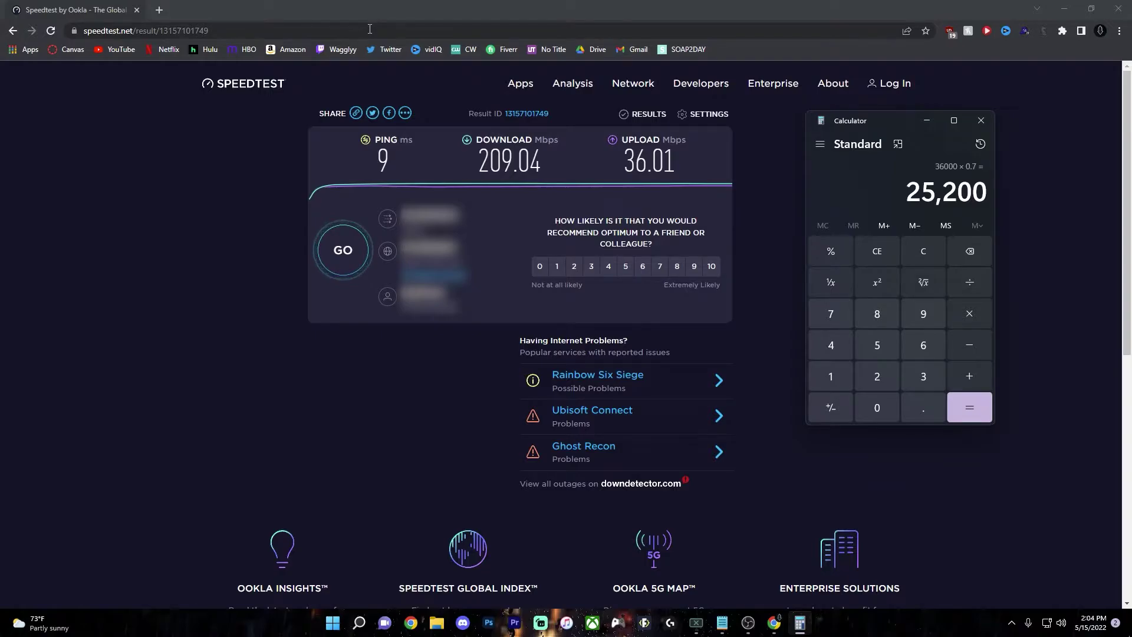
# Reopen YouTube's live encoder help page and Twitch's encoding guidelines in browser tabs.
pyautogui.hotkey('ctrl', 'shift', 't')
pyautogui.scroll(-2, 337, 290)
pyautogui.scroll(3, 217, 293)
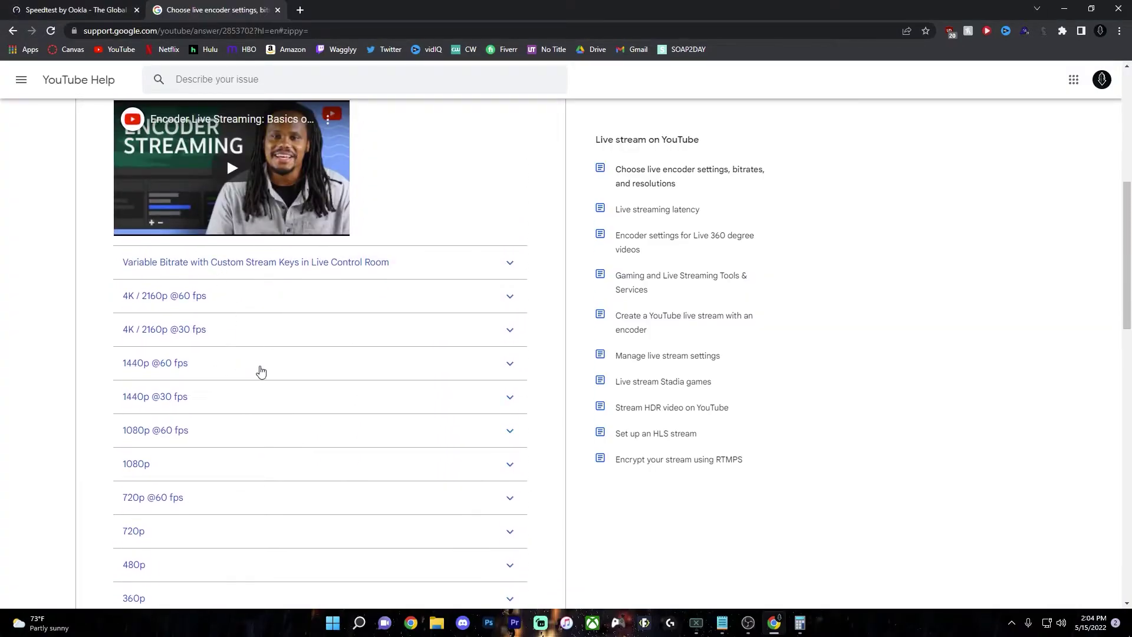
pyautogui.hotkey('ctrl', 'shift', 't')
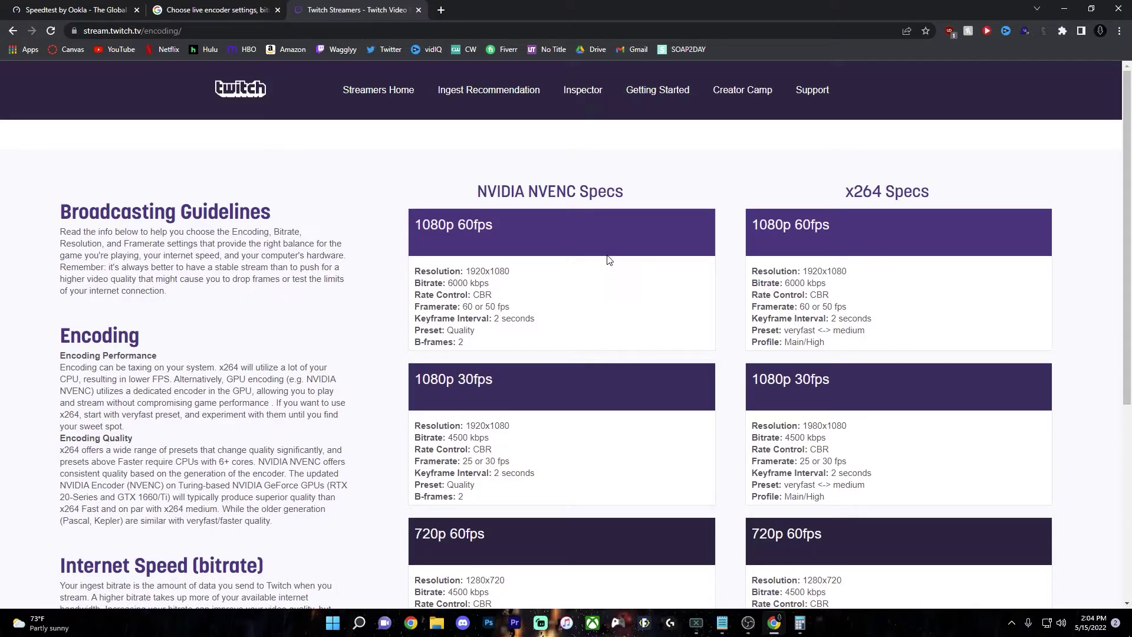
pyautogui.scroll(-4, 667, 240)
pyautogui.scroll(5, 667, 245)
pyautogui.scroll(-4, 457, 287)
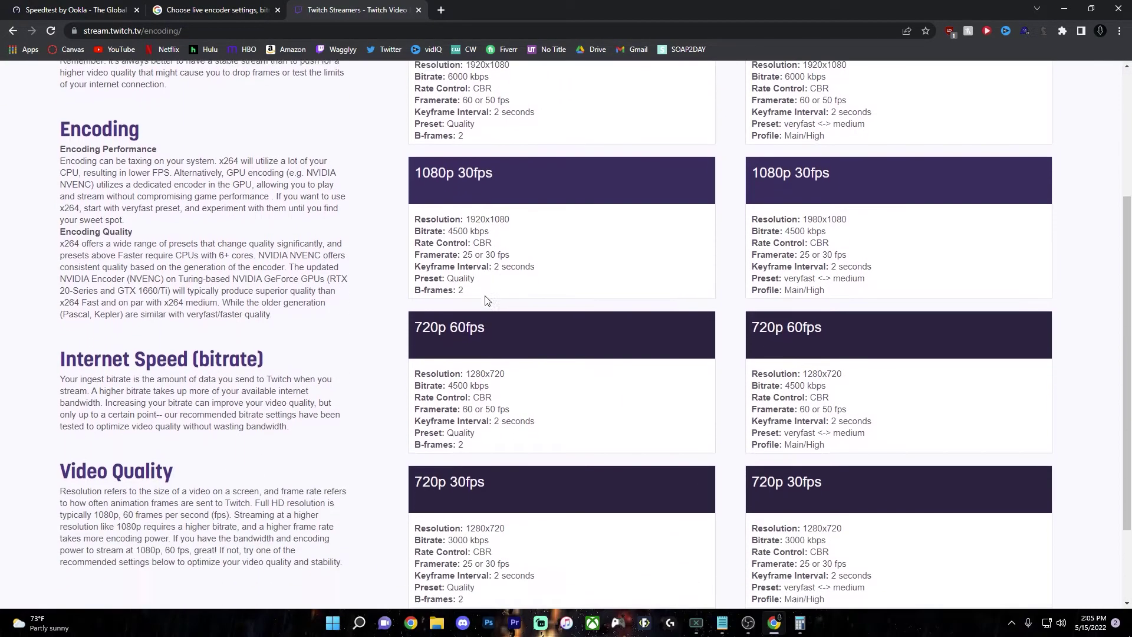
pyautogui.scroll(4, 485, 274)
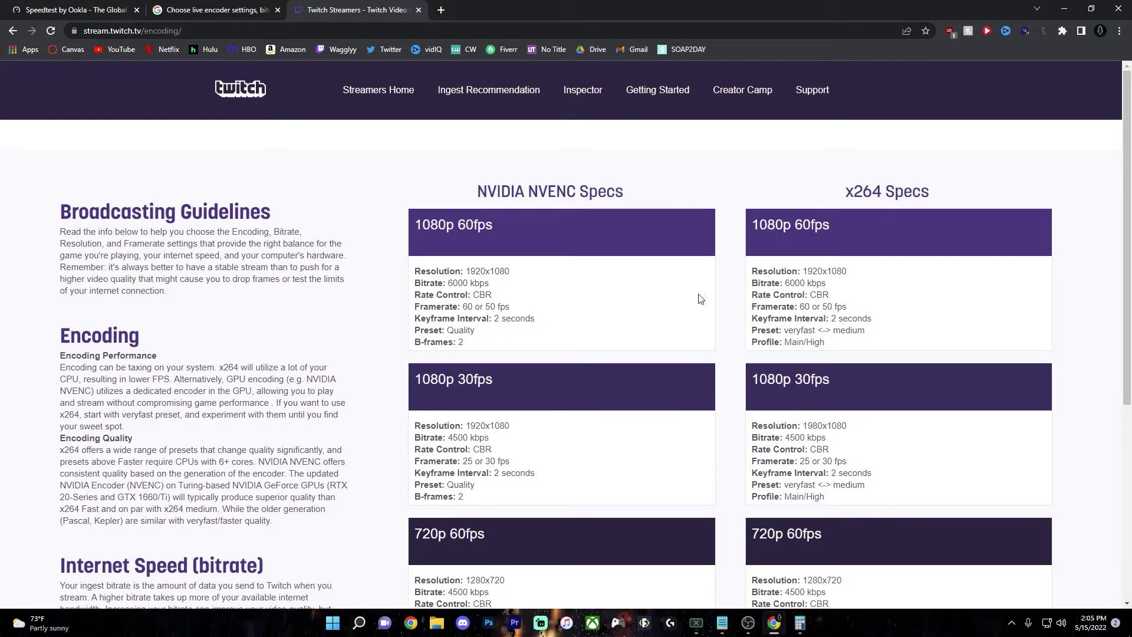
# Highlight the NVENC and x264 spec headings and the 6000 kbps CBR 1080p60 values.
pyautogui.moveTo(474, 192); pyautogui.dragTo(629, 195)
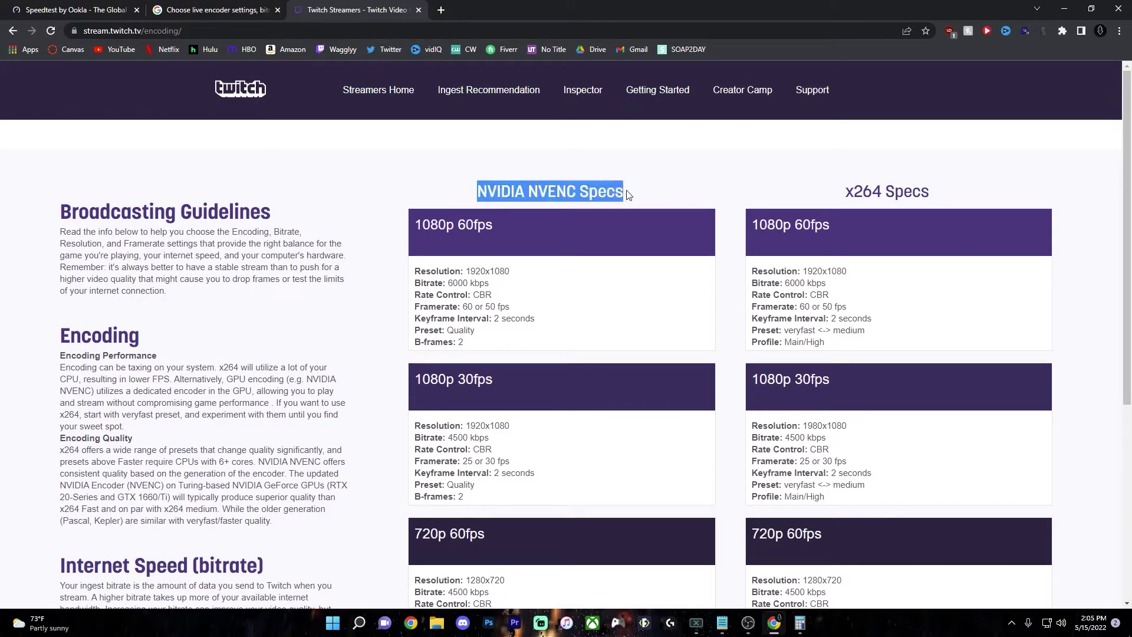
pyautogui.moveTo(841, 192); pyautogui.dragTo(939, 200)
pyautogui.moveTo(449, 283); pyautogui.dragTo(532, 275)
pyautogui.click(485, 271)
pyautogui.click(494, 292)
pyautogui.moveTo(463, 306); pyautogui.dragTo(536, 306)
pyautogui.click(536, 306)
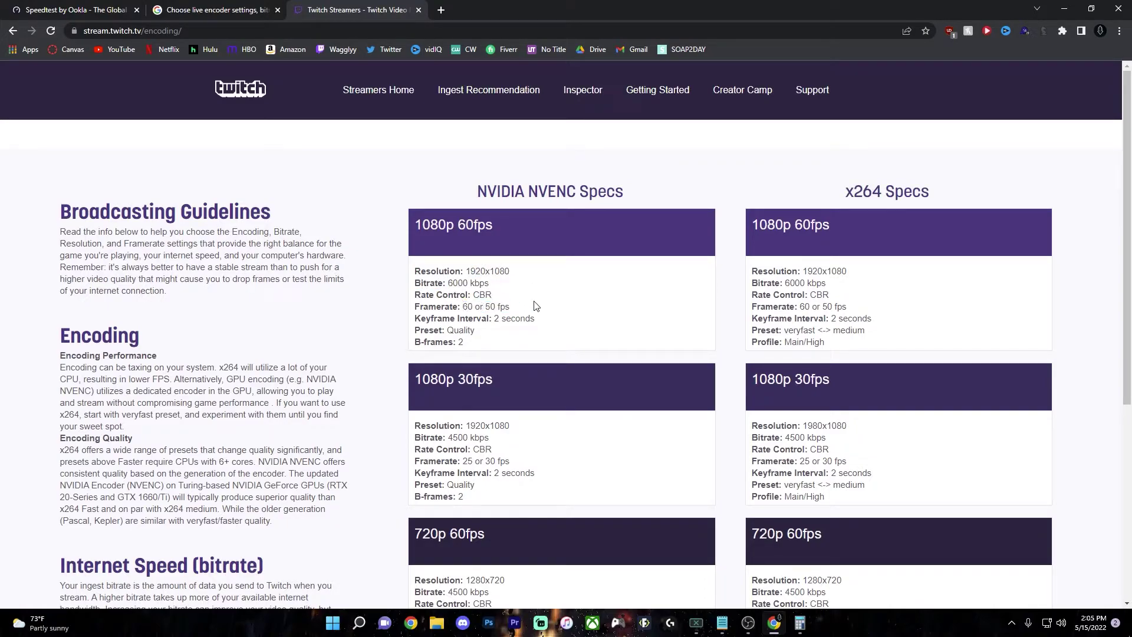
pyautogui.moveTo(449, 284); pyautogui.dragTo(494, 288)
pyautogui.click(494, 287)
pyautogui.moveTo(449, 283)
pyautogui.mouseDown()
pyautogui.moveTo(483, 282)
pyautogui.moveTo(450, 283)
pyautogui.mouseUp()
pyautogui.click(482, 283)
pyautogui.click(449, 283)
# Highlight the 3000 kbps bitrate and the 720p 30fps card heading.
pyautogui.scroll(-5, 507, 377)
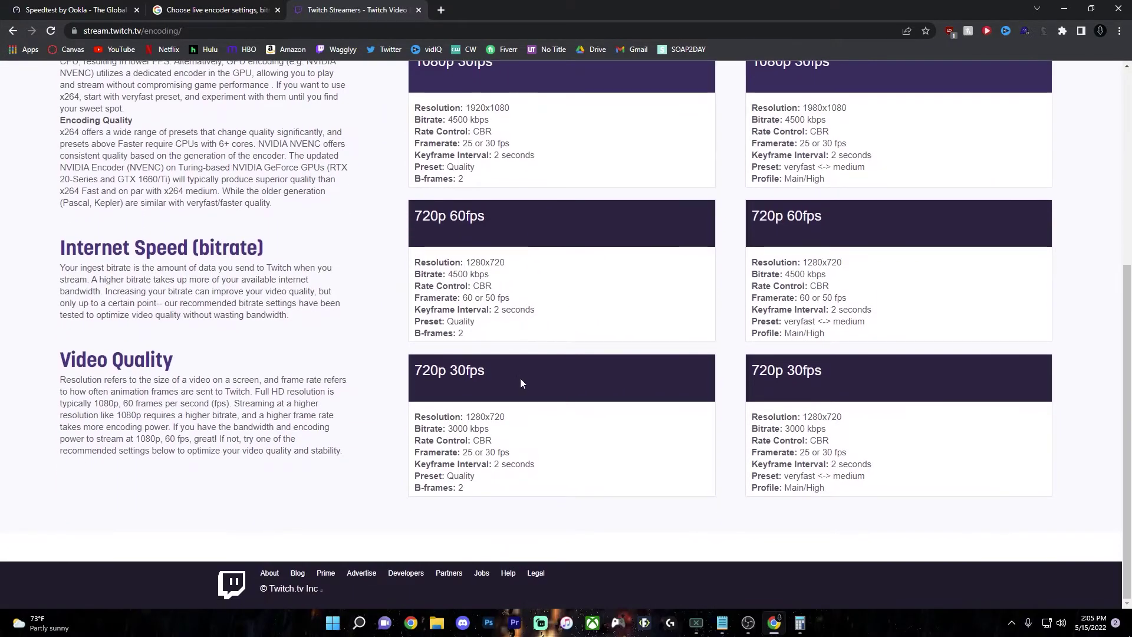
pyautogui.moveTo(452, 429); pyautogui.dragTo(471, 430)
pyautogui.click(471, 430)
pyautogui.moveTo(415, 373); pyautogui.dragTo(485, 373)
pyautogui.click(477, 433)
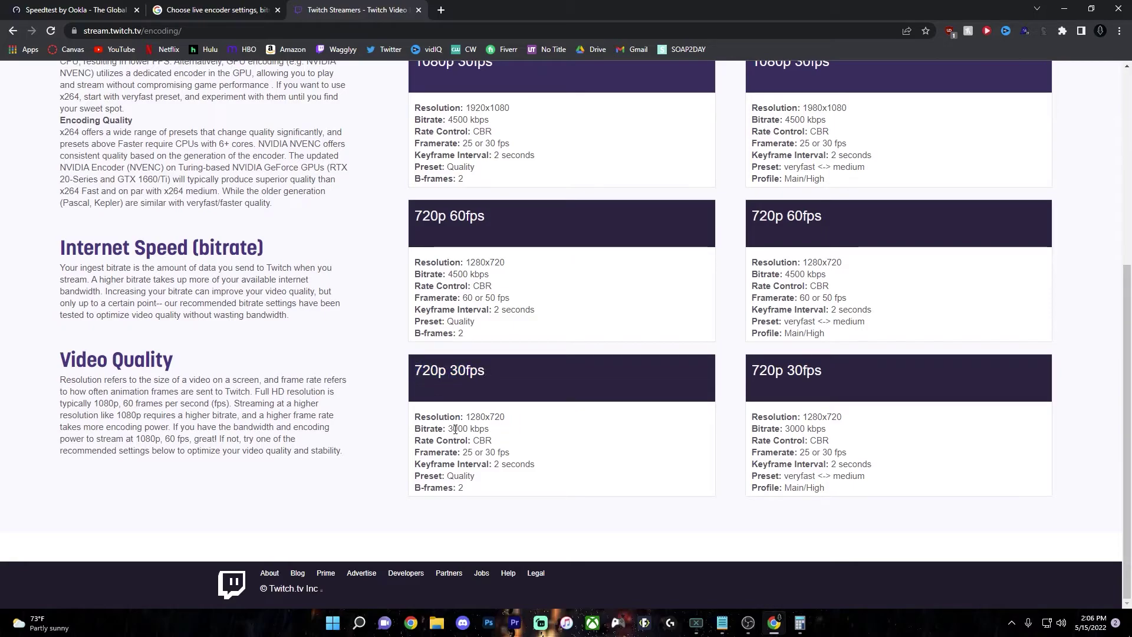
pyautogui.hotkey('ctrl', 'shift', 'Tab')
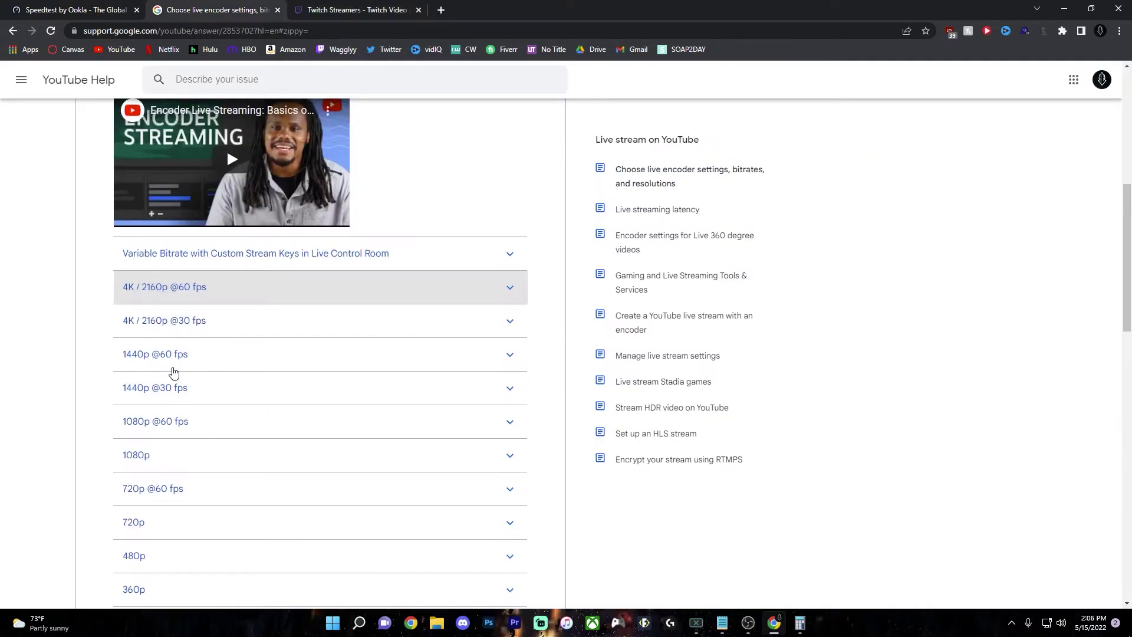
pyautogui.scroll(-2, 210, 356)
pyautogui.click(195, 292)
pyautogui.click(193, 321)
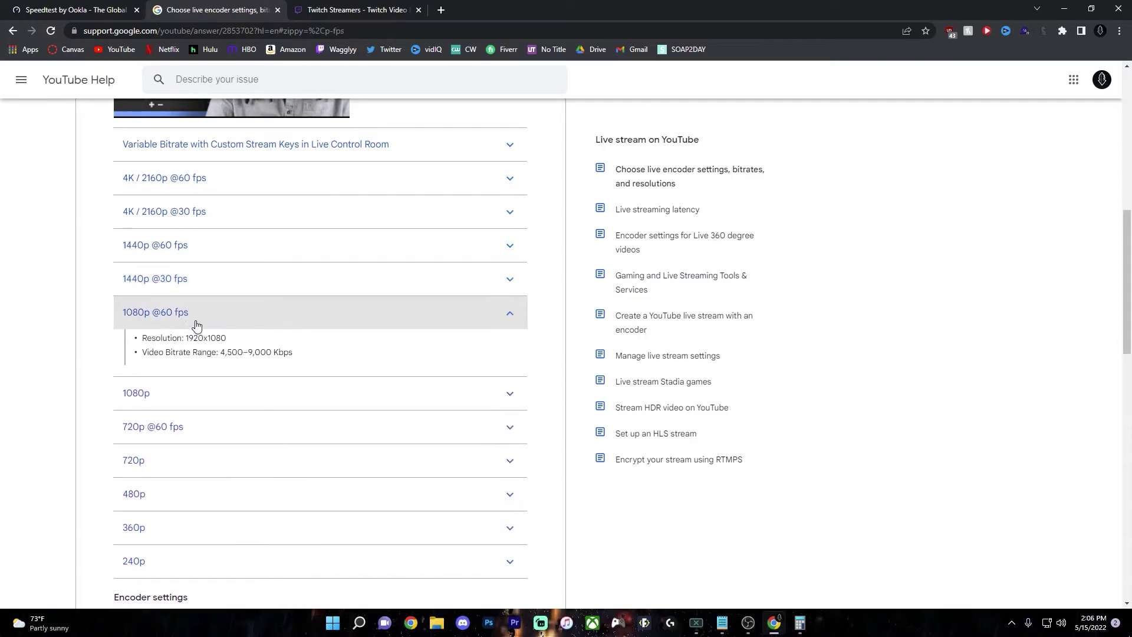
pyautogui.click(181, 317)
pyautogui.click(179, 318)
pyautogui.click(251, 352)
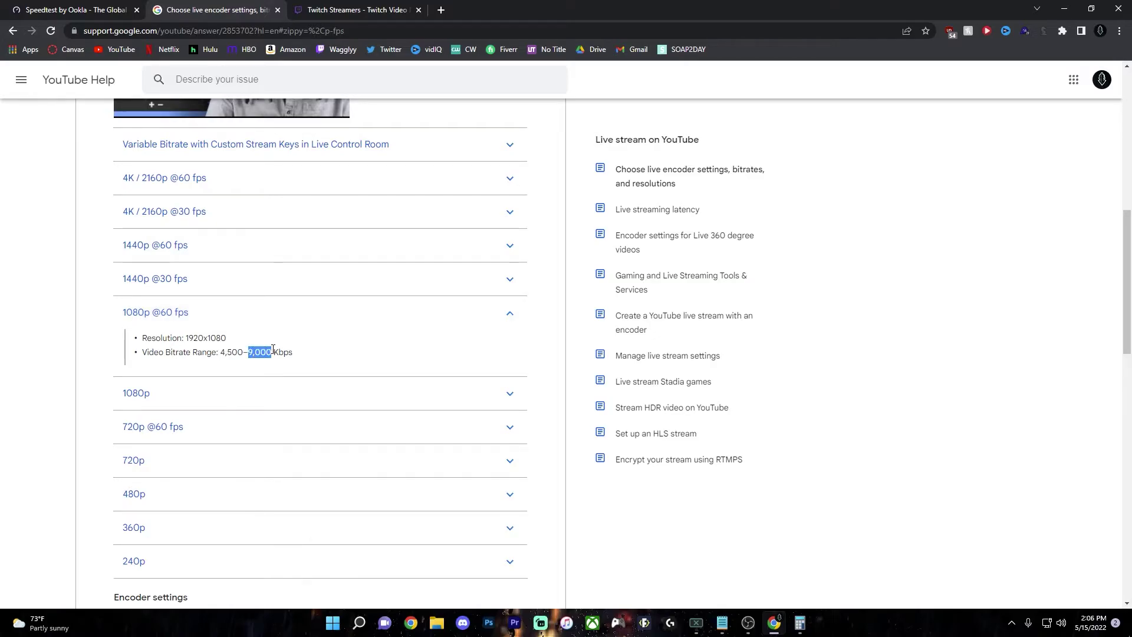
pyautogui.click(217, 386)
pyautogui.scroll(1, 217, 386)
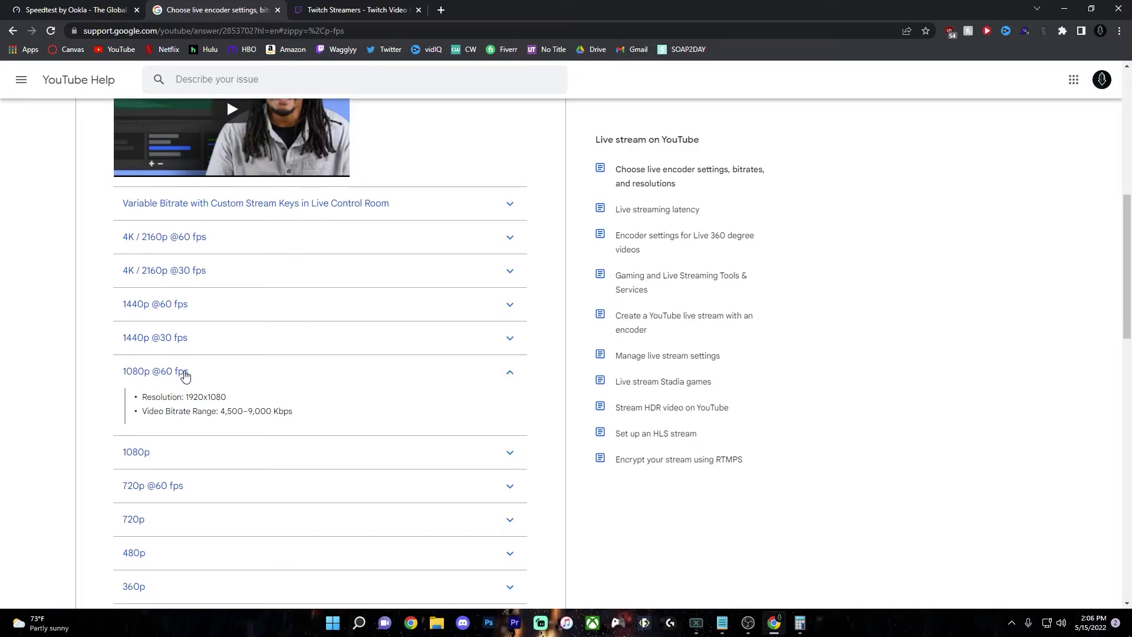
pyautogui.click(273, 410)
pyautogui.click(258, 410)
pyautogui.scroll(-3, 276, 406)
pyautogui.click(177, 443)
pyautogui.click(182, 415)
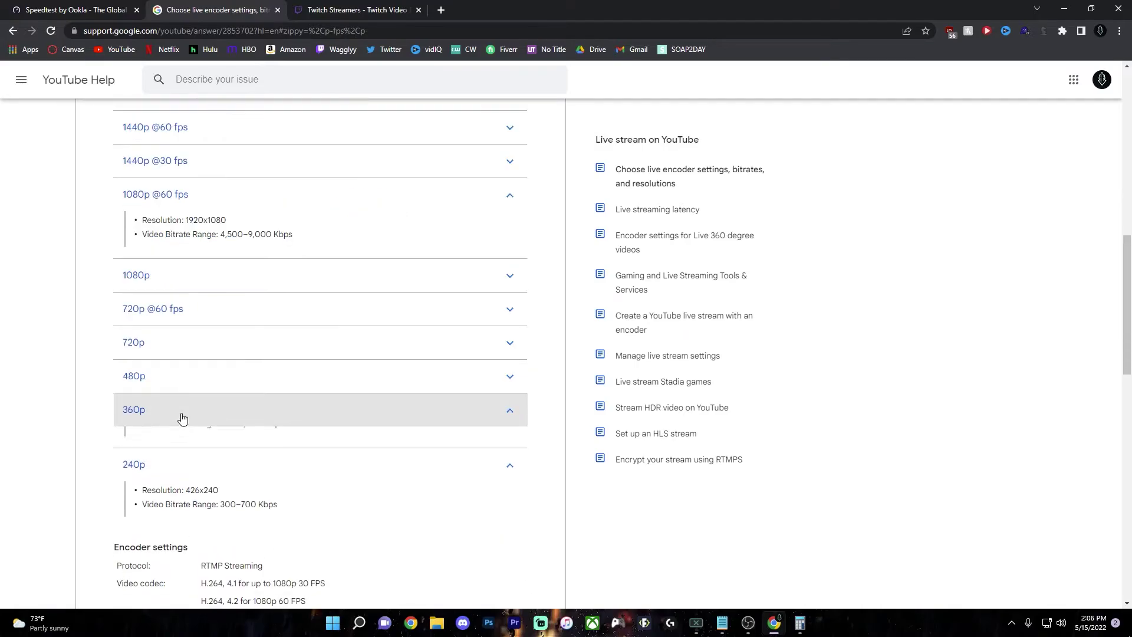
pyautogui.click(169, 380)
pyautogui.click(157, 345)
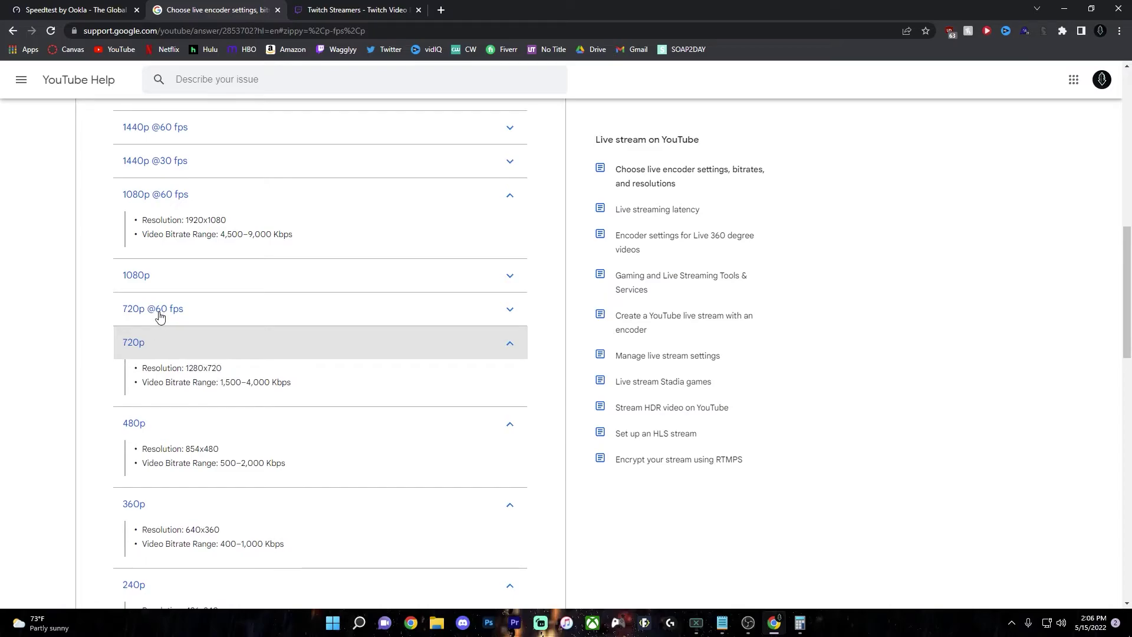
pyautogui.click(159, 312)
pyautogui.click(158, 280)
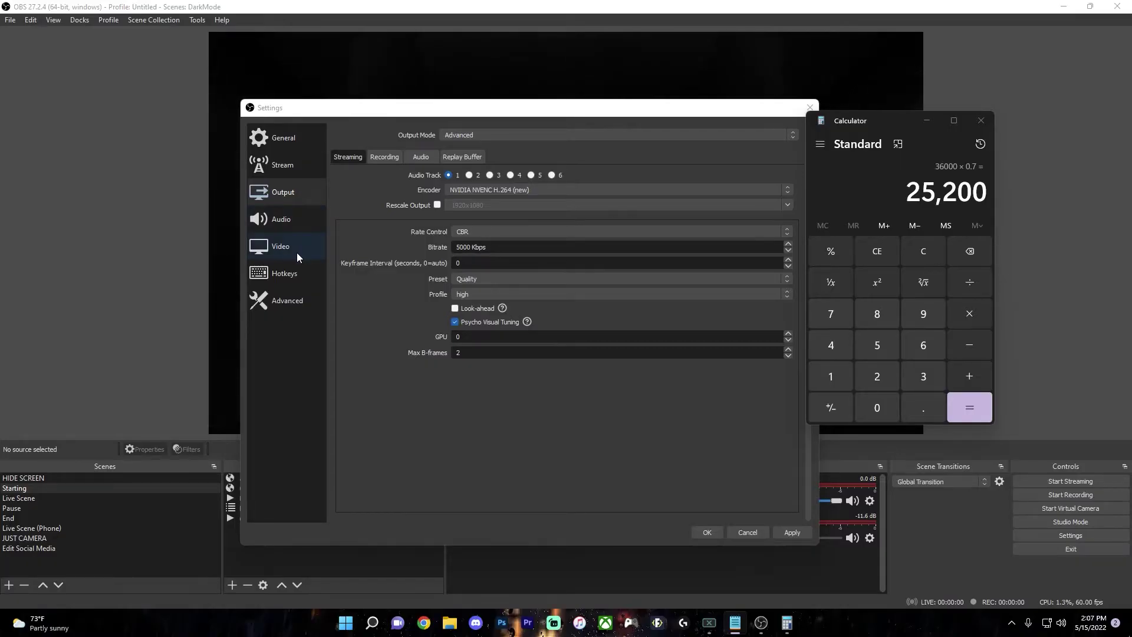
pyautogui.click(295, 250)
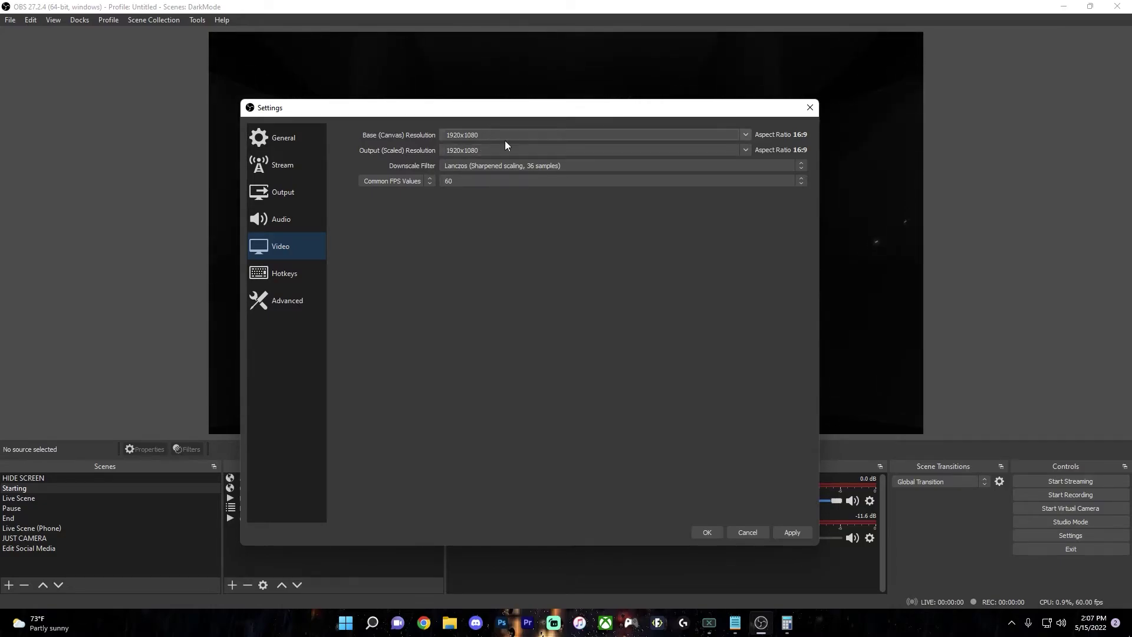
# On the Output page, replace the 5000 Kbps stream bitrate with 9000.
pyautogui.click(294, 192)
pyautogui.moveTo(472, 247); pyautogui.dragTo(465, 248)
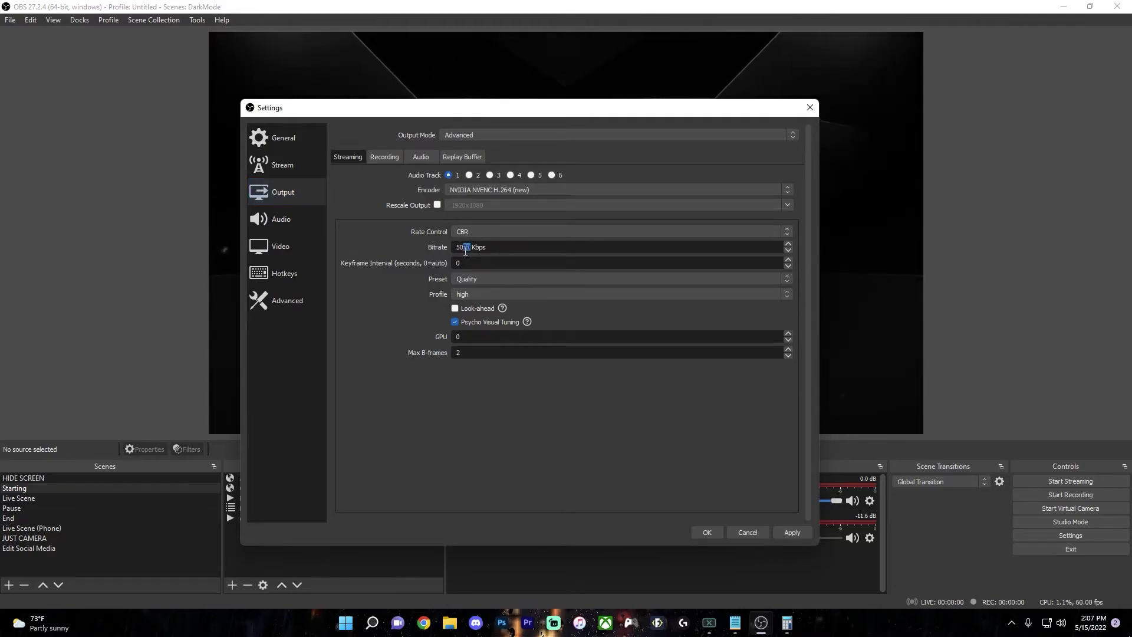
pyautogui.doubleClick(466, 248)
pyautogui.write('9')
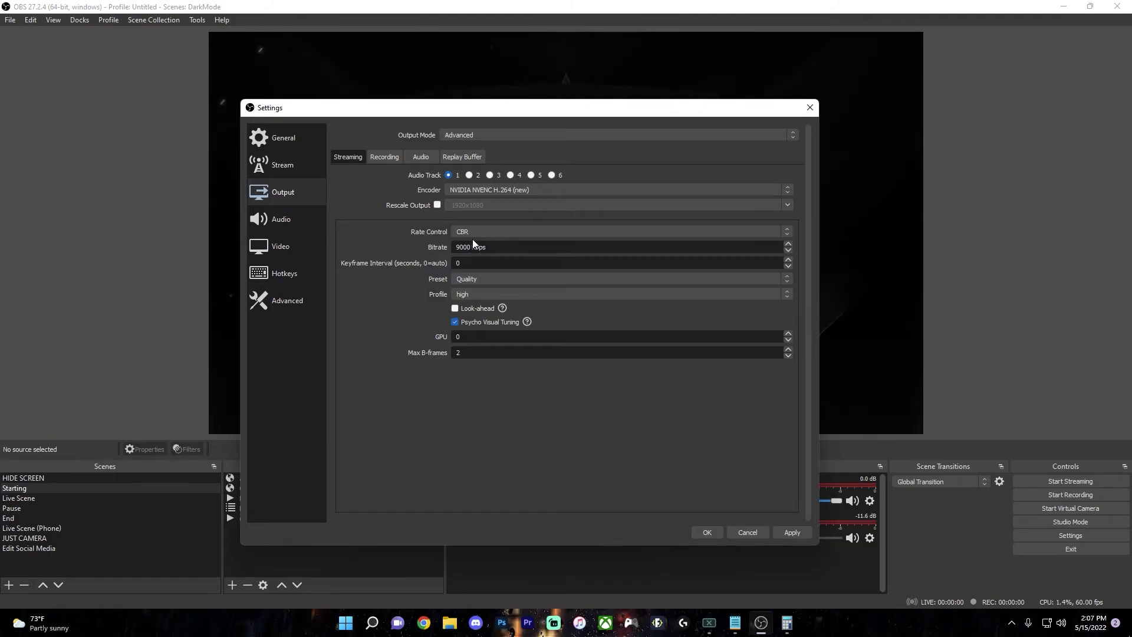
pyautogui.doubleClick(456, 246)
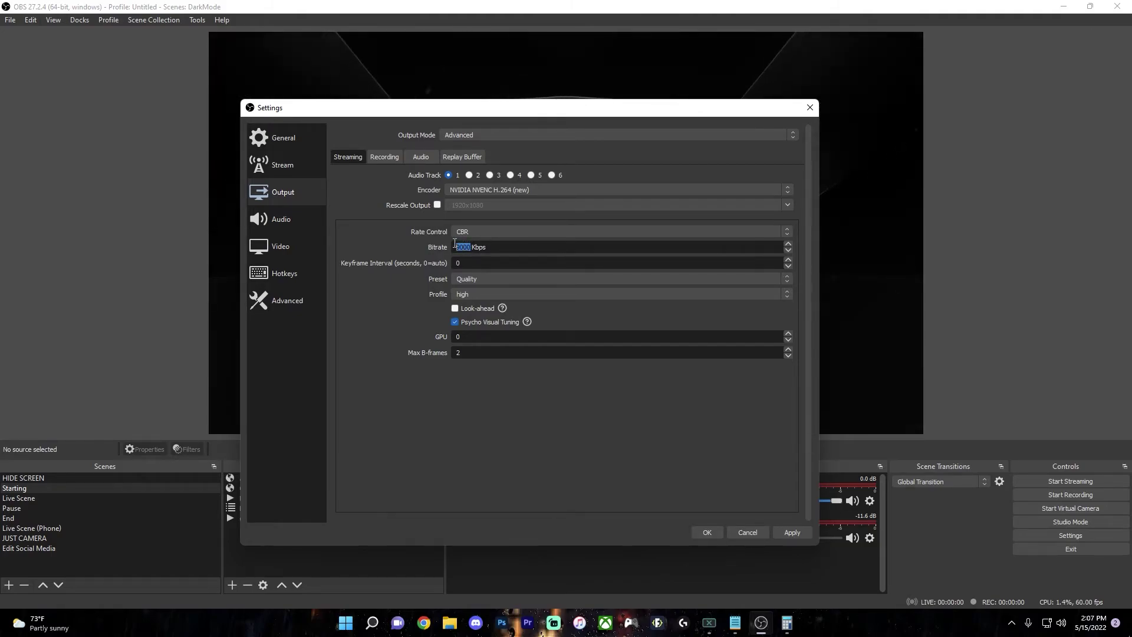
pyautogui.click(498, 247)
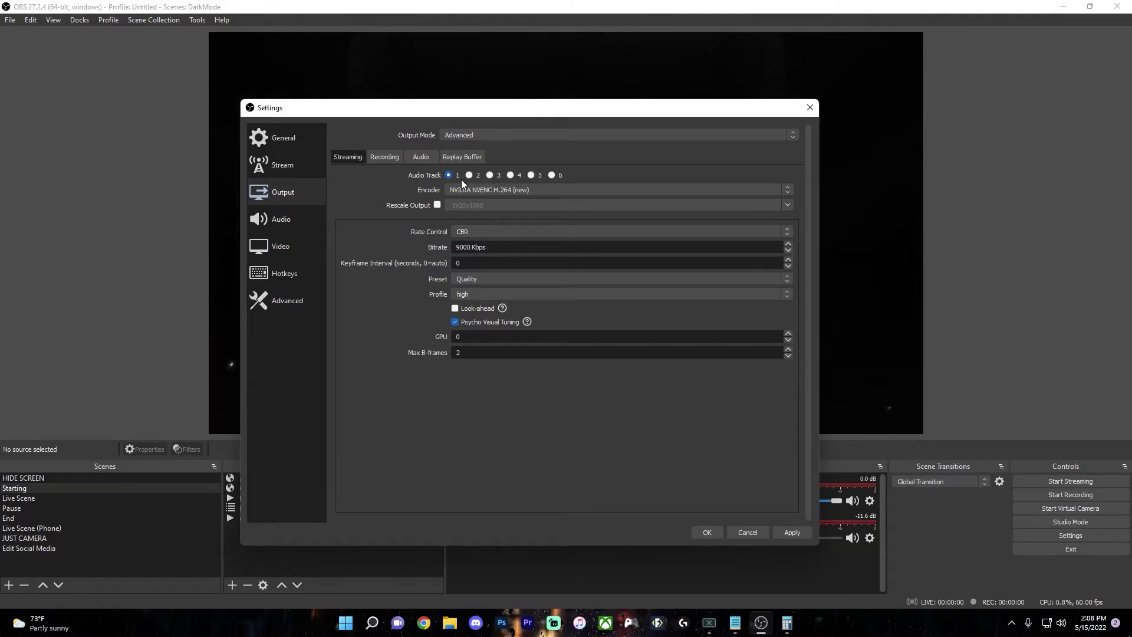
pyautogui.click(474, 193)
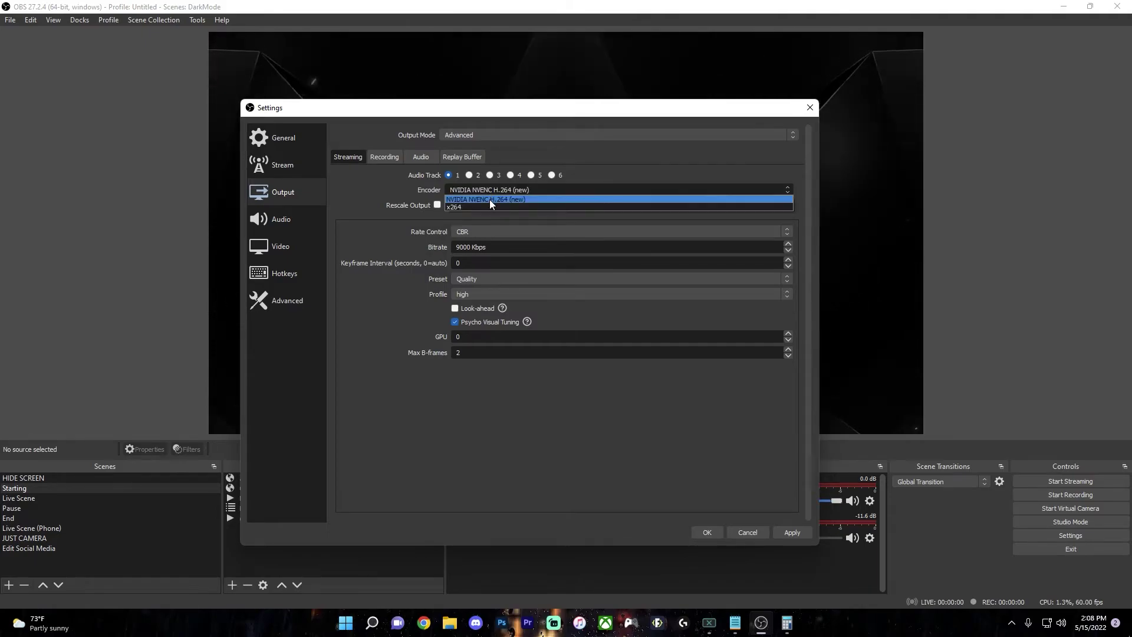
pyautogui.click(489, 200)
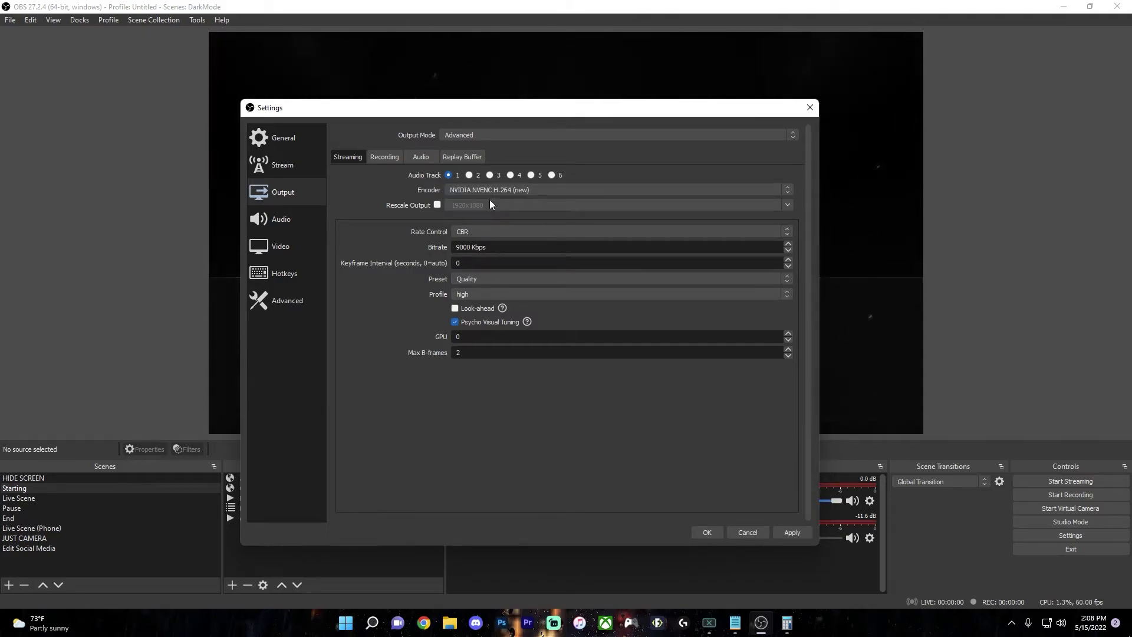
pyautogui.click(491, 194)
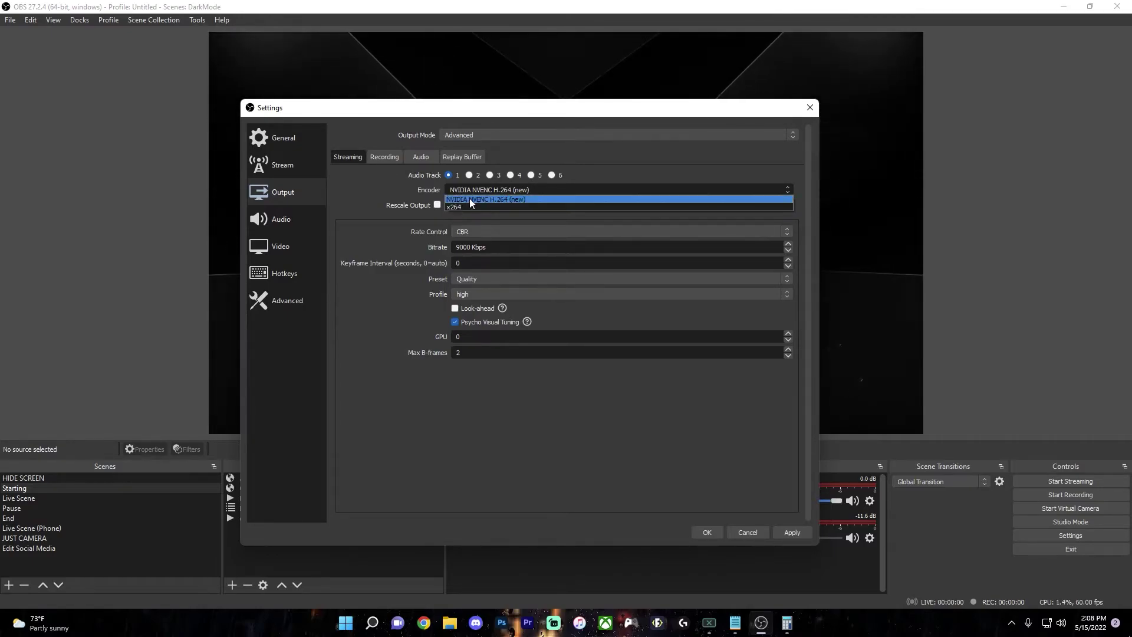
pyautogui.click(470, 197)
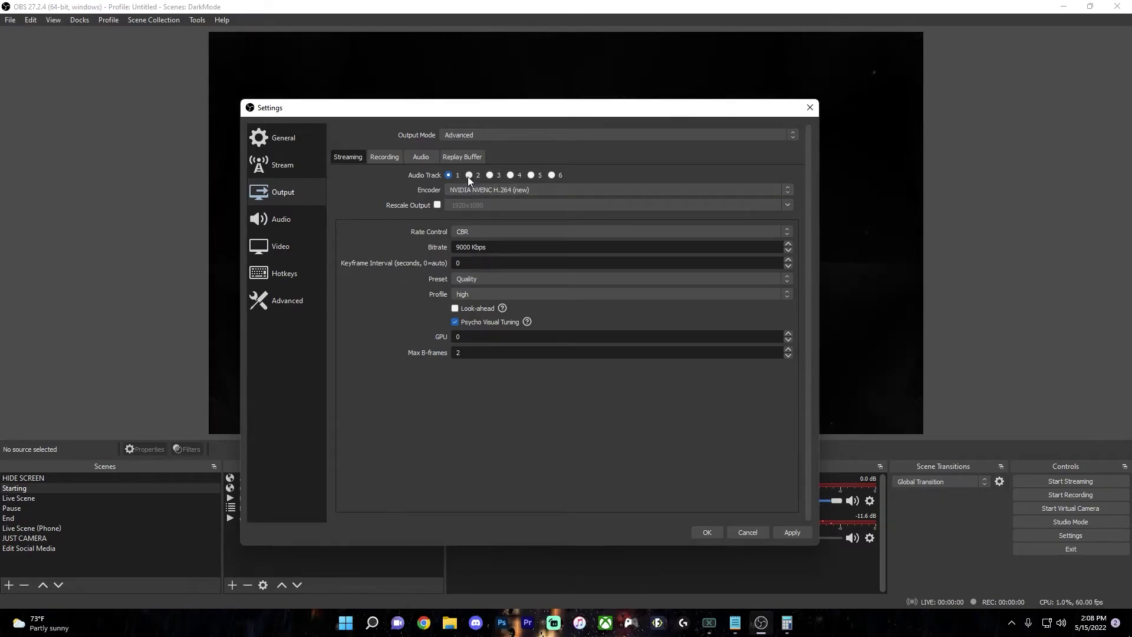
pyautogui.click(485, 190)
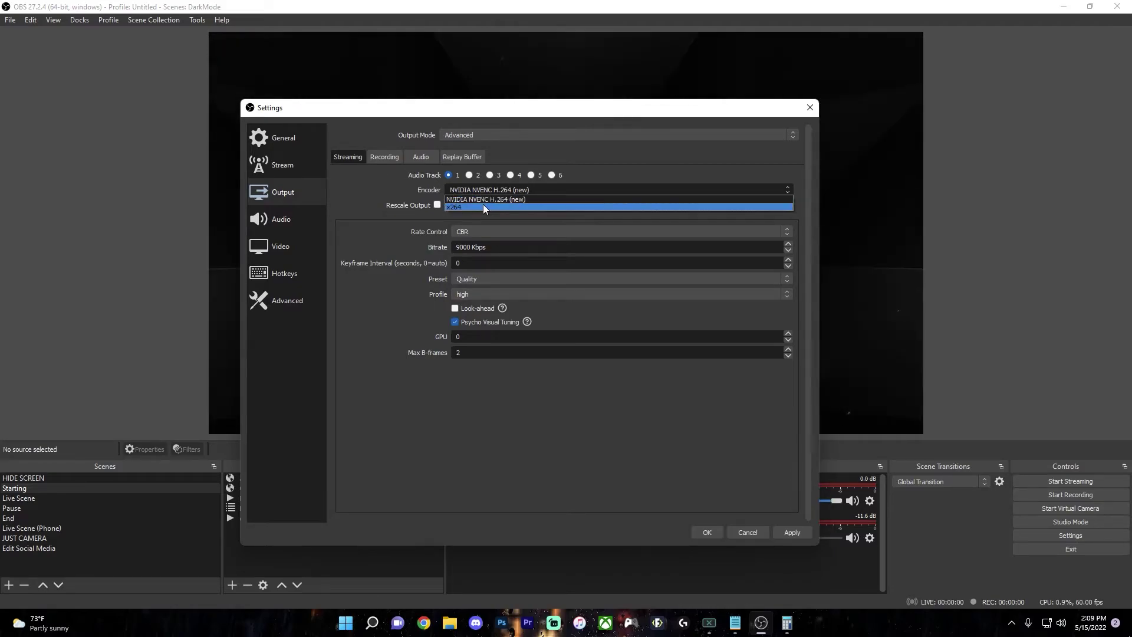
pyautogui.click(483, 205)
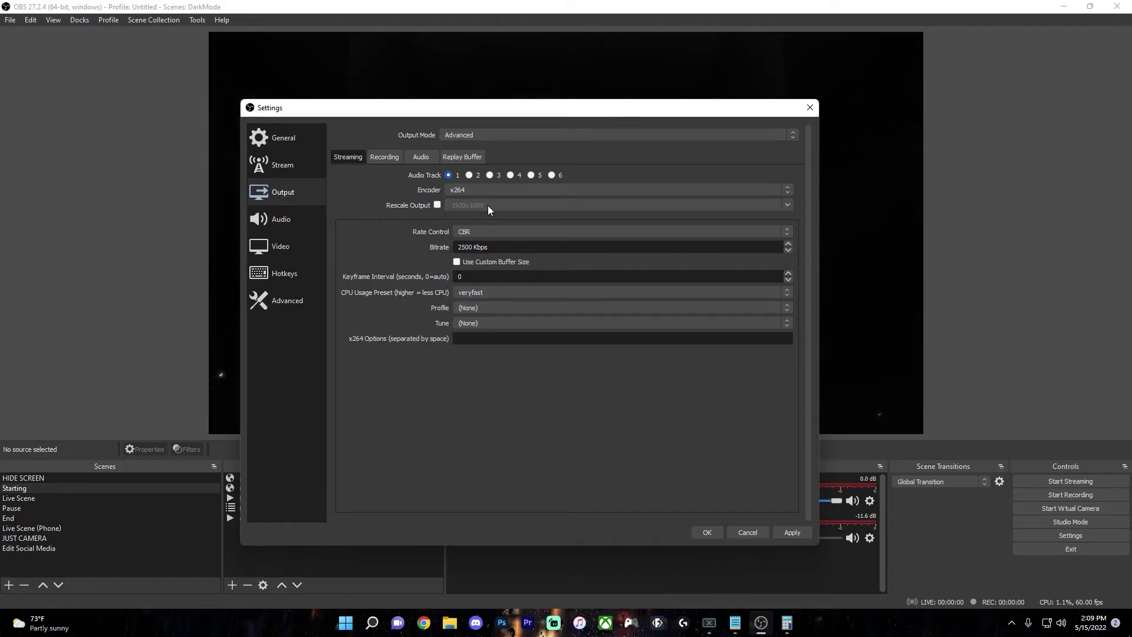
pyautogui.scroll(1, 519, 190)
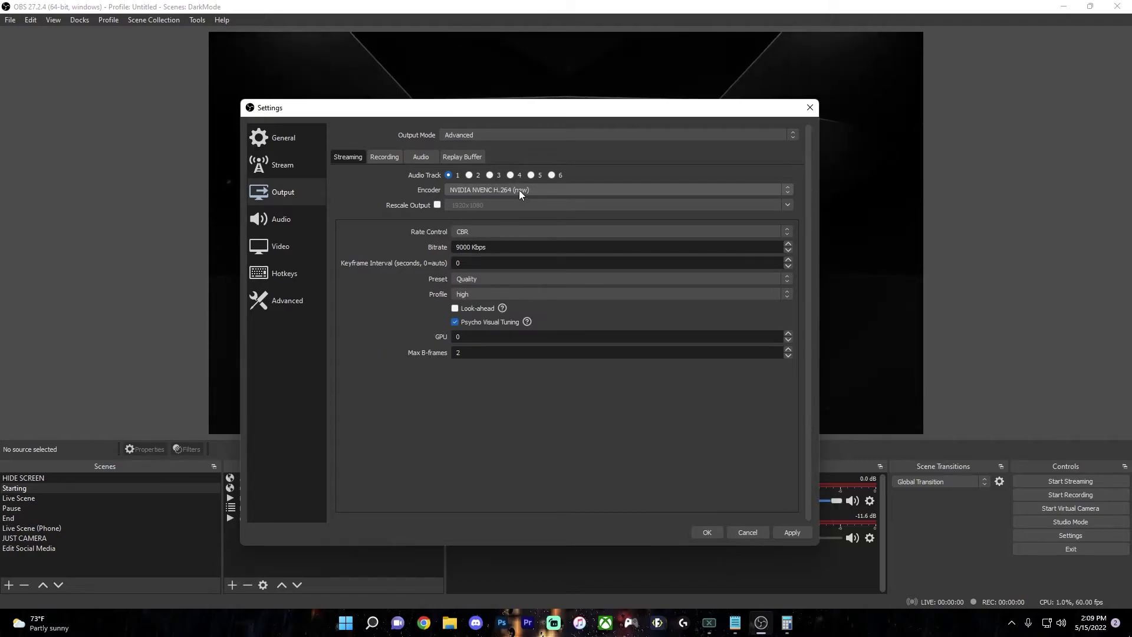
pyautogui.click(515, 188)
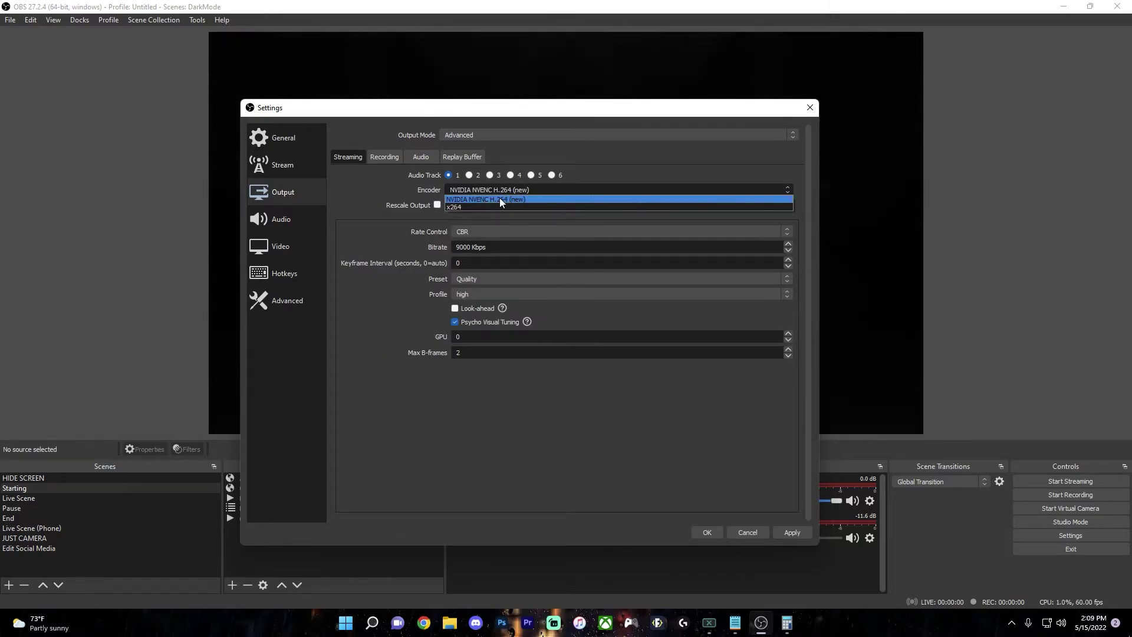
pyautogui.click(495, 199)
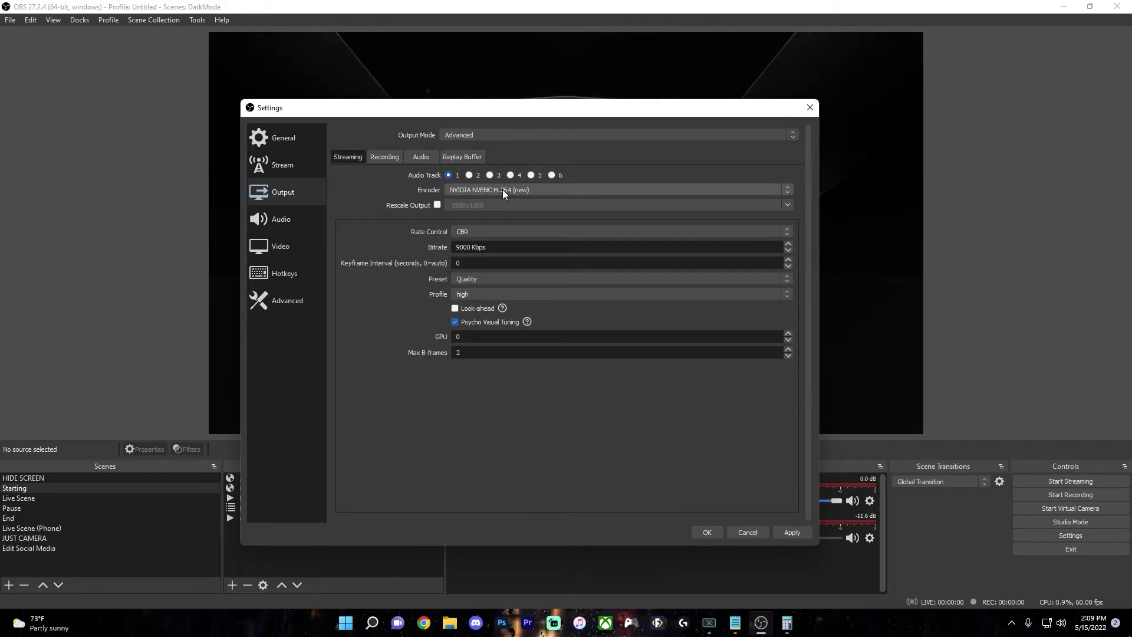
pyautogui.click(503, 187)
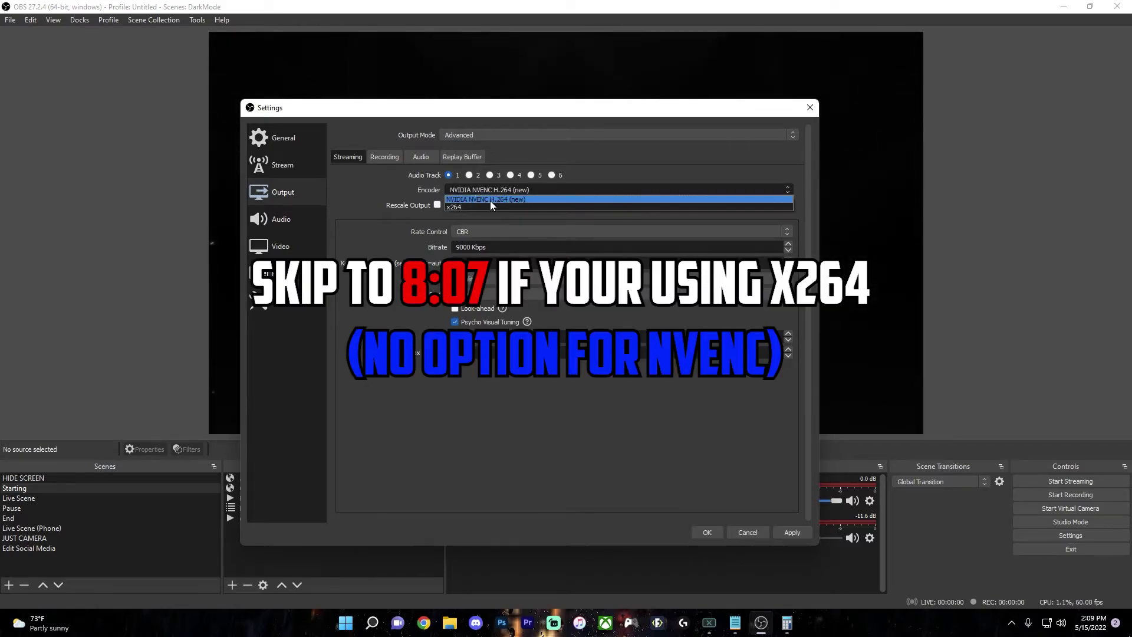
# Keep the NVENC encoder and set the keyframe interval to 2.
pyautogui.click(489, 199)
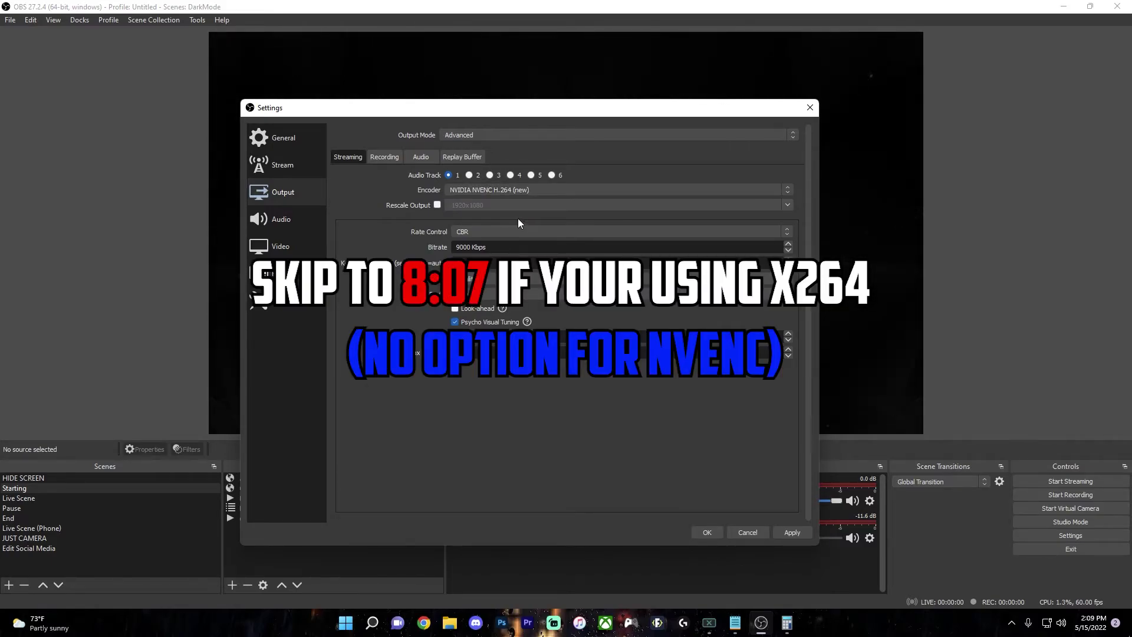
pyautogui.click(470, 263)
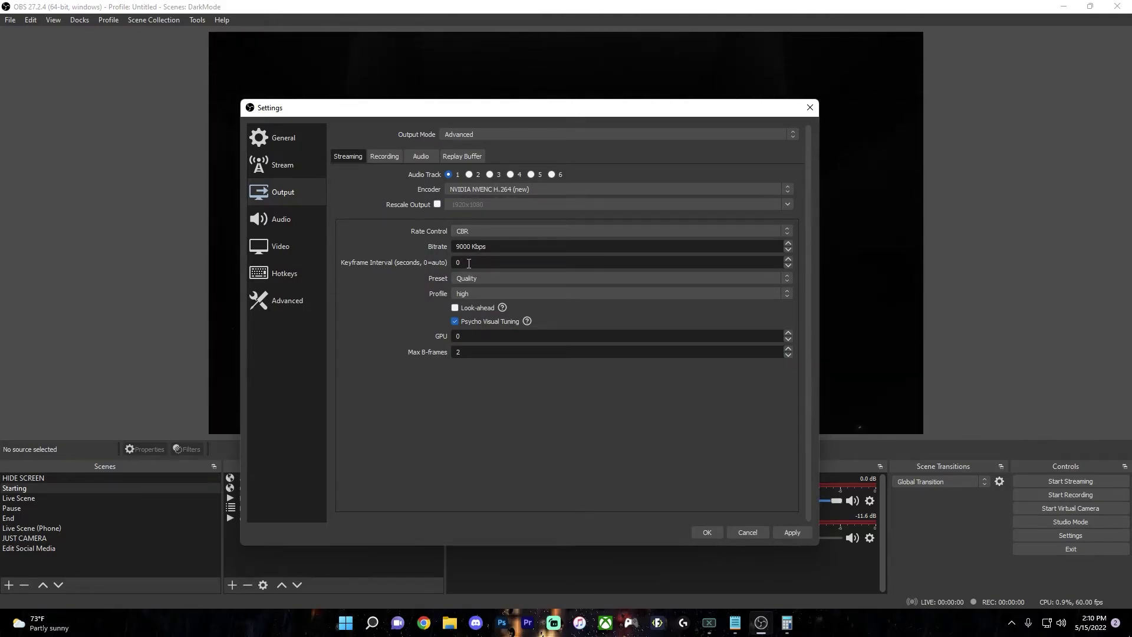
pyautogui.press('BackSpace')
pyautogui.write('2')
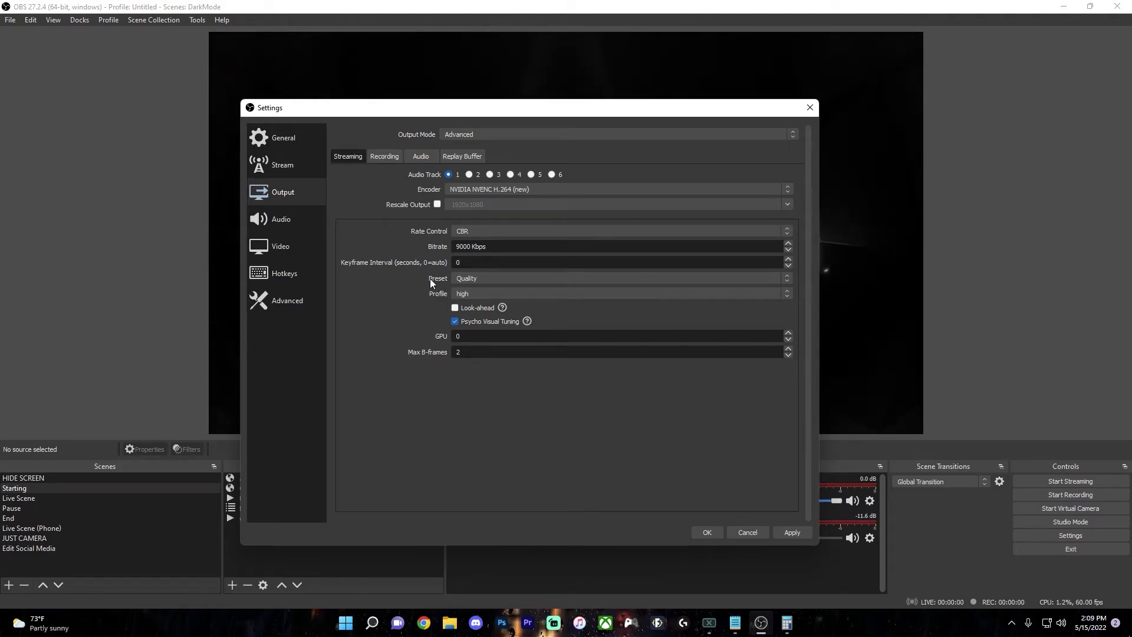
# Check the NVENC preset (Quality) and profile (high), leaving both unchanged.
pyautogui.click(482, 278)
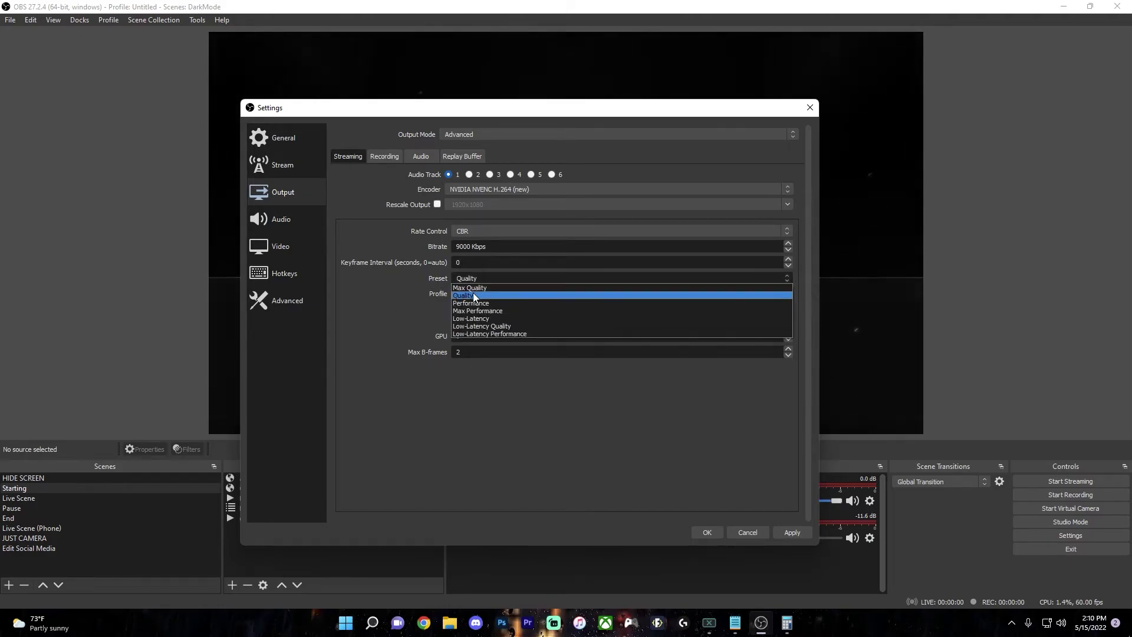
pyautogui.click(473, 293)
pyautogui.click(473, 294)
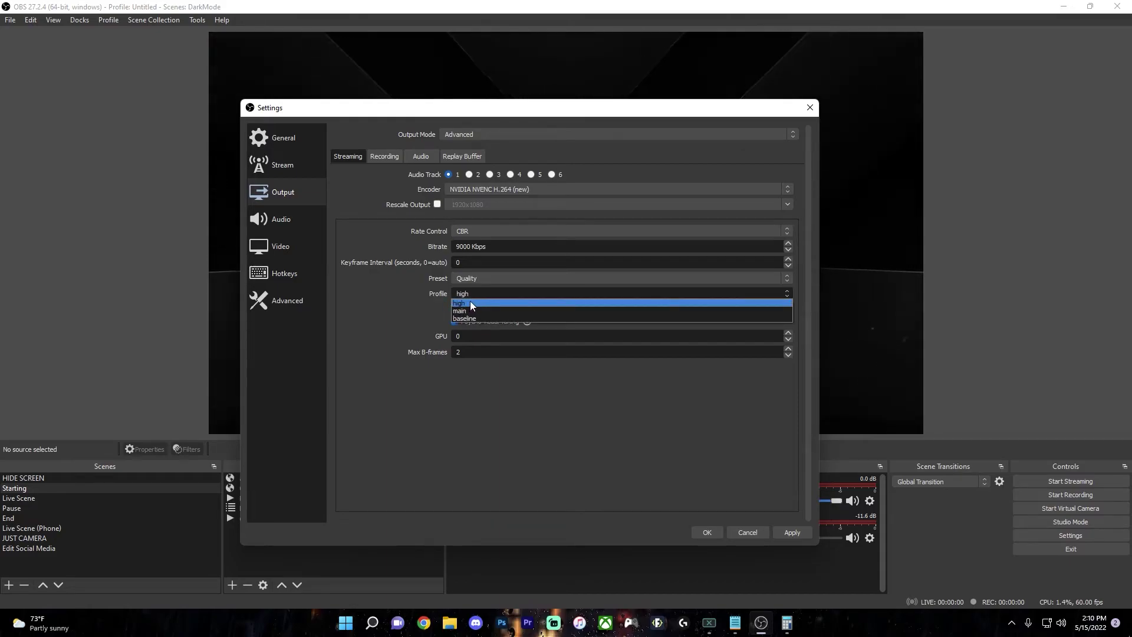
pyautogui.click(470, 299)
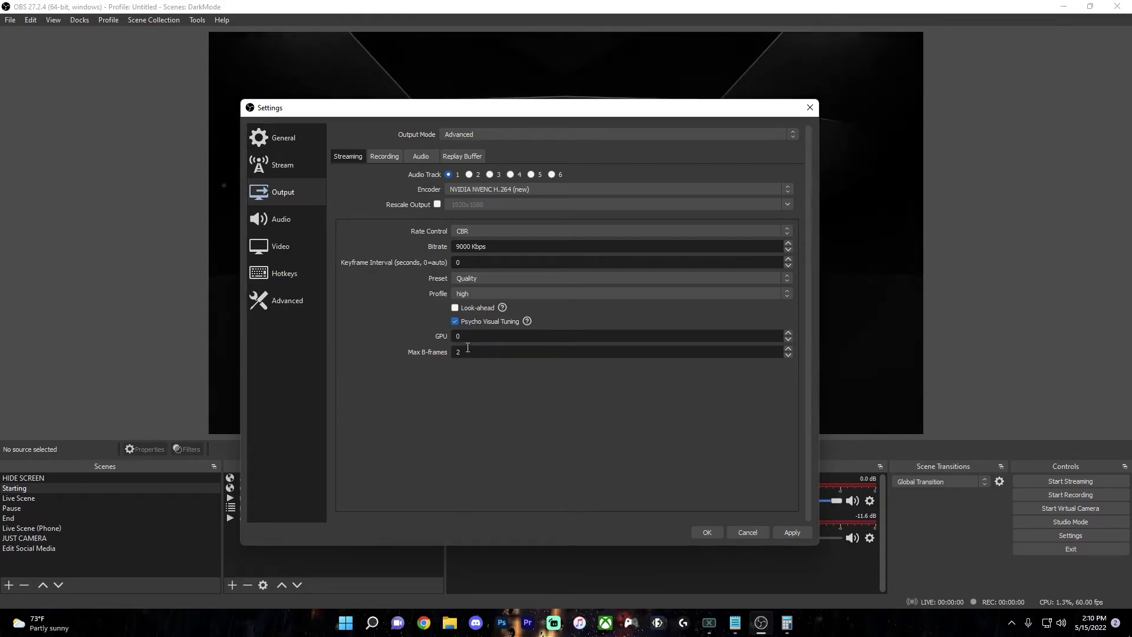
pyautogui.scroll(1, 454, 190)
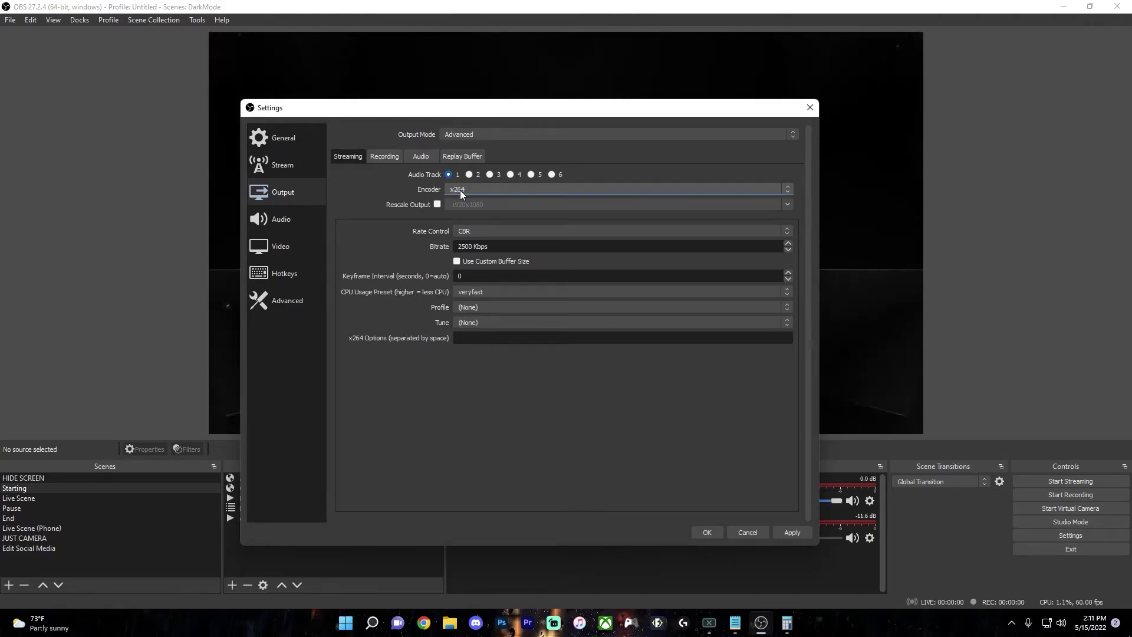
# Use the x264 encoder with CBR rate control and a 9000 Kbps bitrate.
pyautogui.click(460, 190)
pyautogui.click(464, 204)
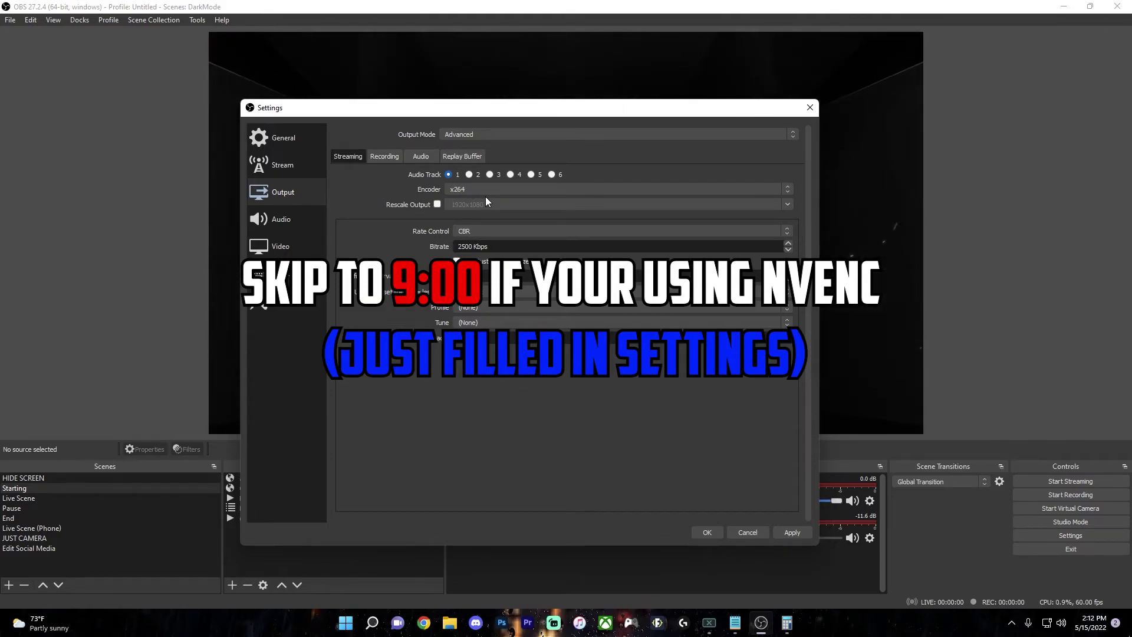
pyautogui.click(496, 230)
pyautogui.click(464, 238)
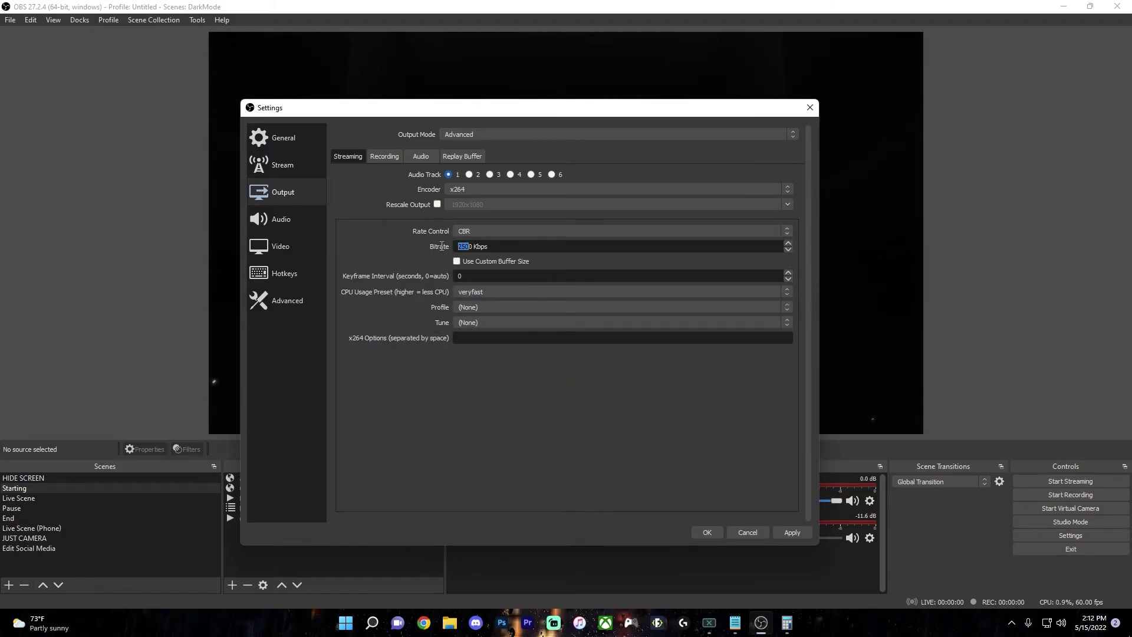
pyautogui.write('900')
# Set the keyframe interval to 2 and keep the veryfast CPU usage preset.
pyautogui.click(466, 275)
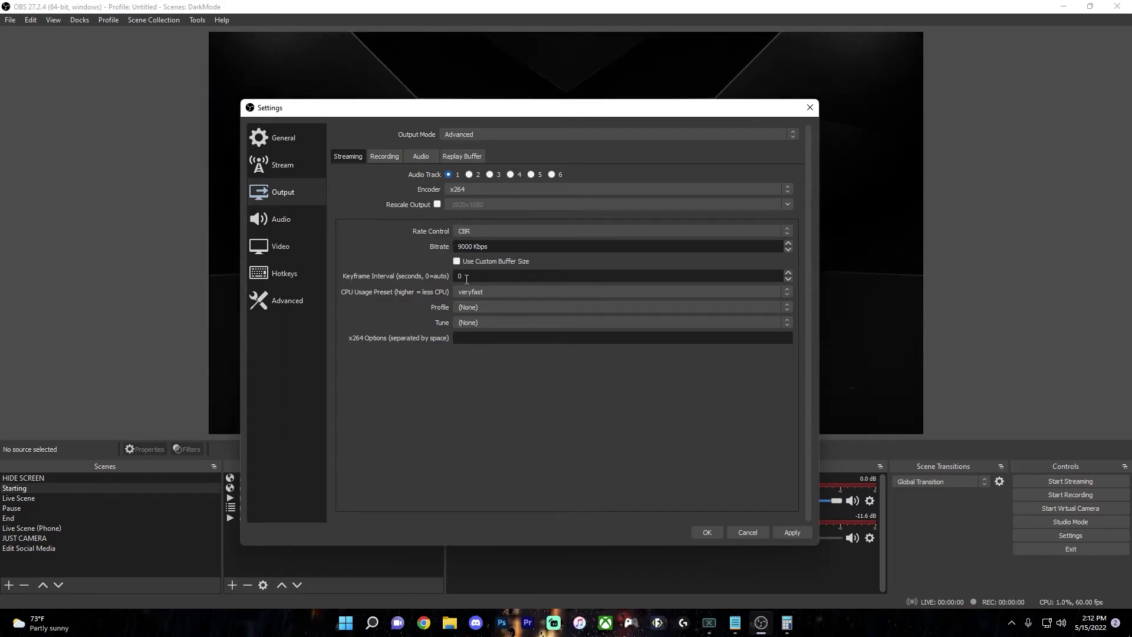
pyautogui.press('BackSpace')
pyautogui.write('2')
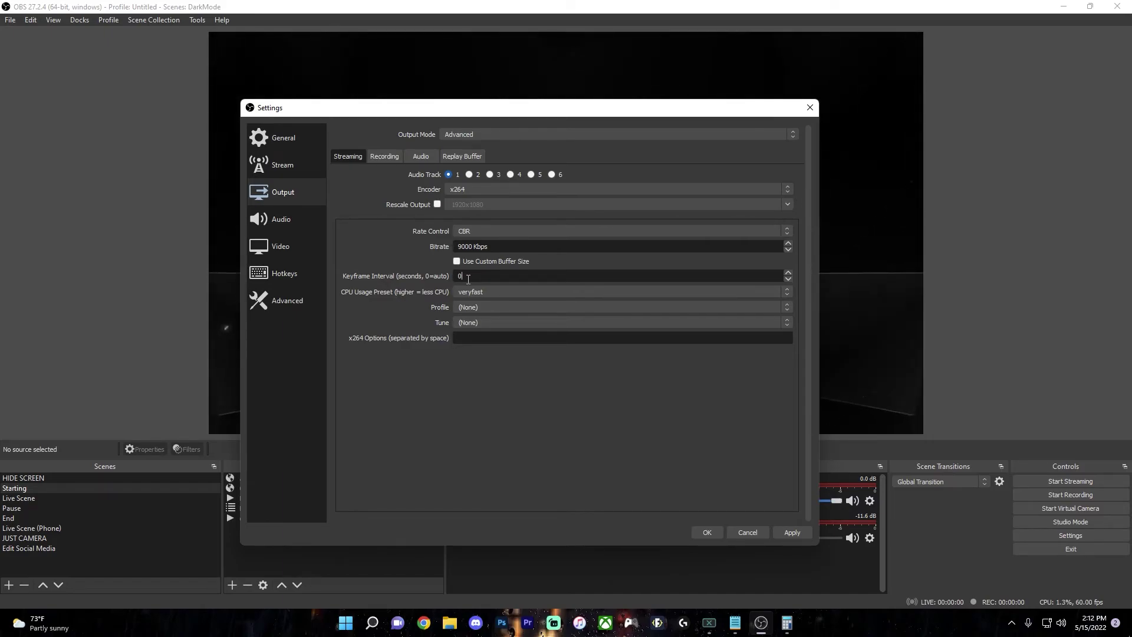
pyautogui.click(504, 292)
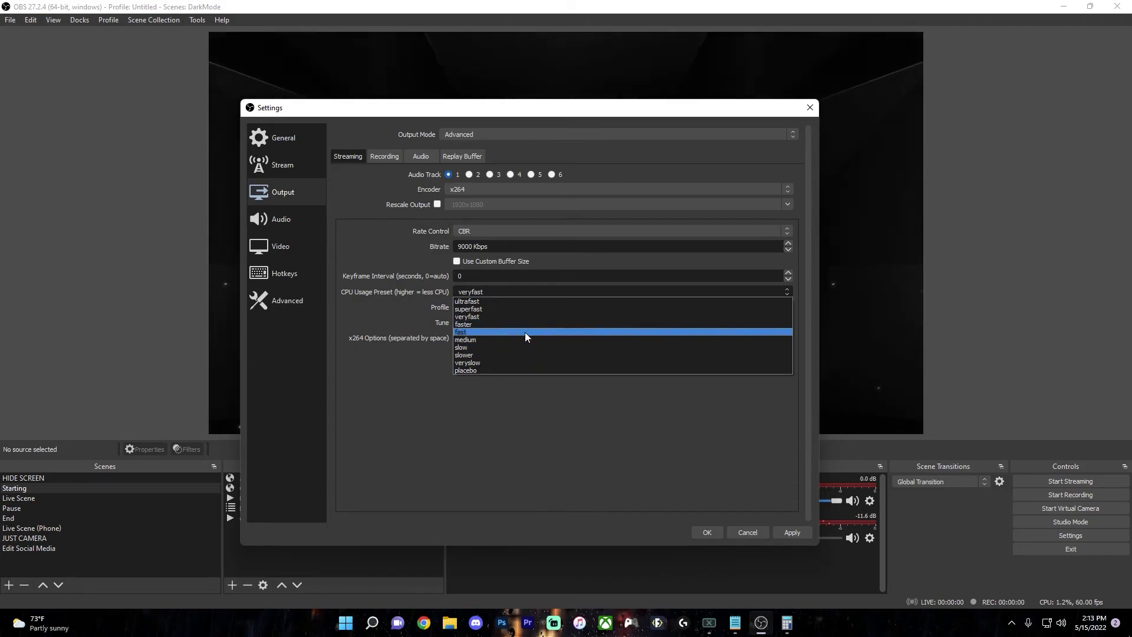
pyautogui.click(519, 317)
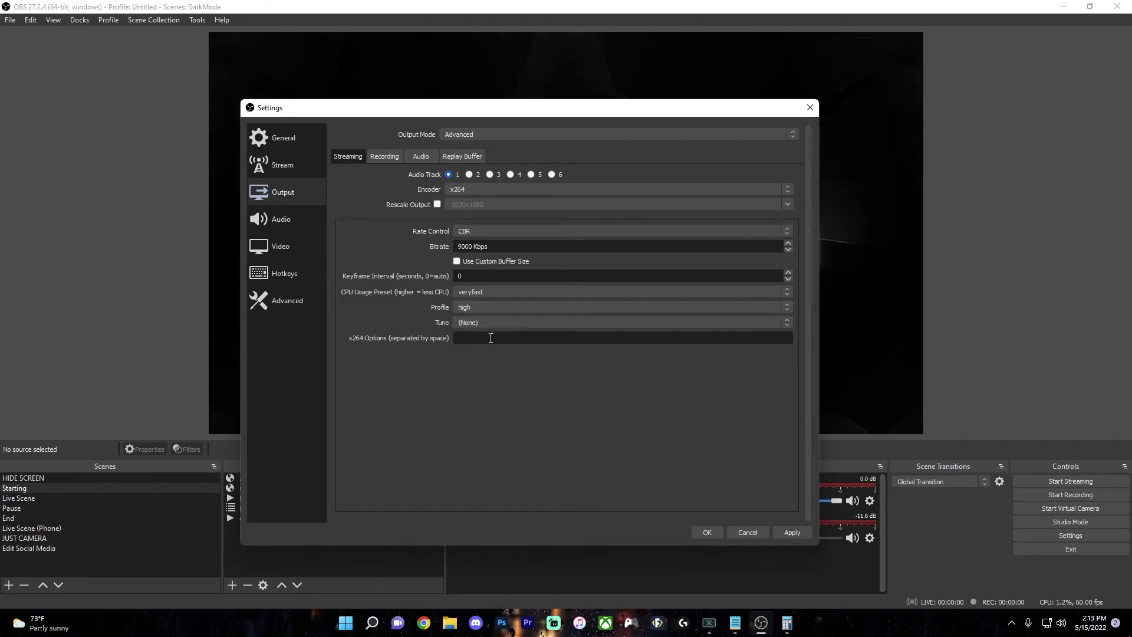
# On the Audio settings page, leave the sample rate at 48 kHz.
pyautogui.click(280, 219)
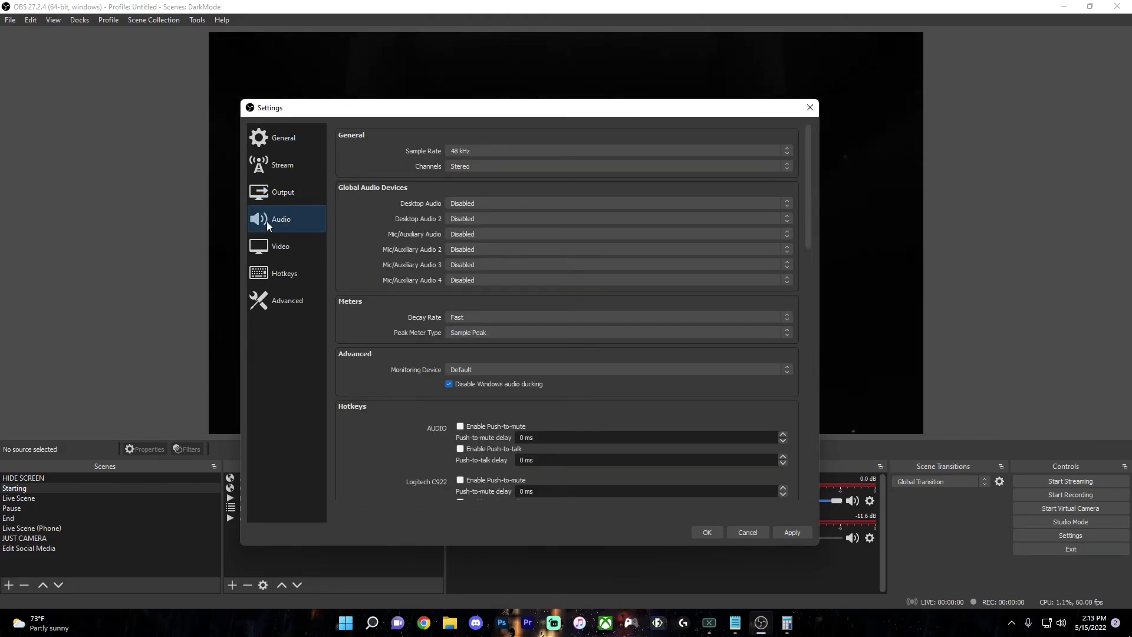
pyautogui.click(490, 148)
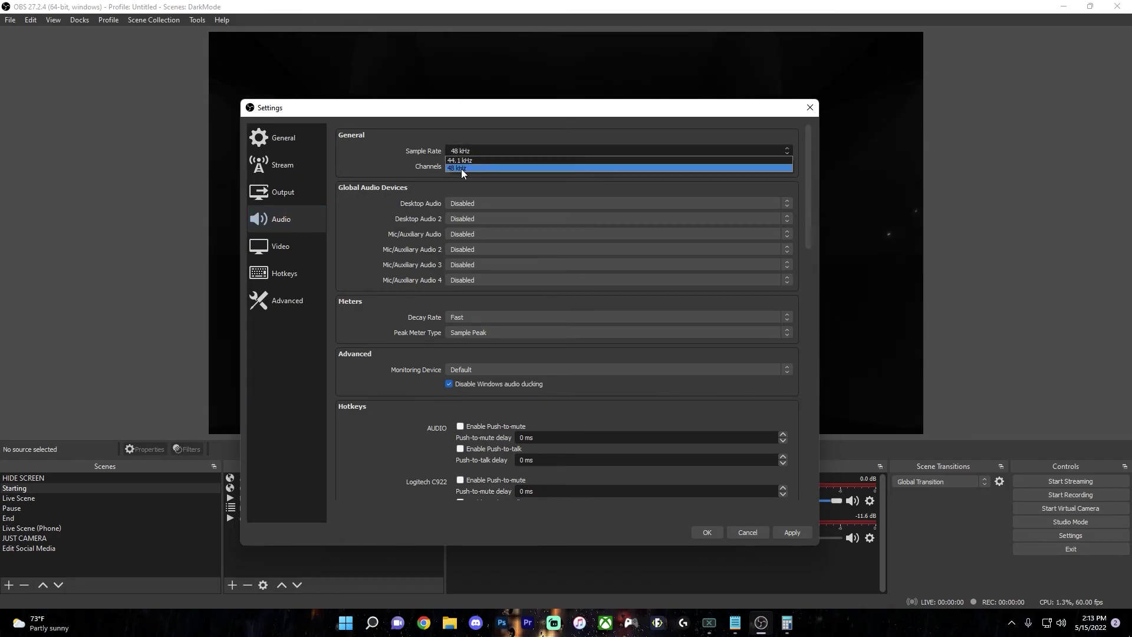
pyautogui.click(460, 168)
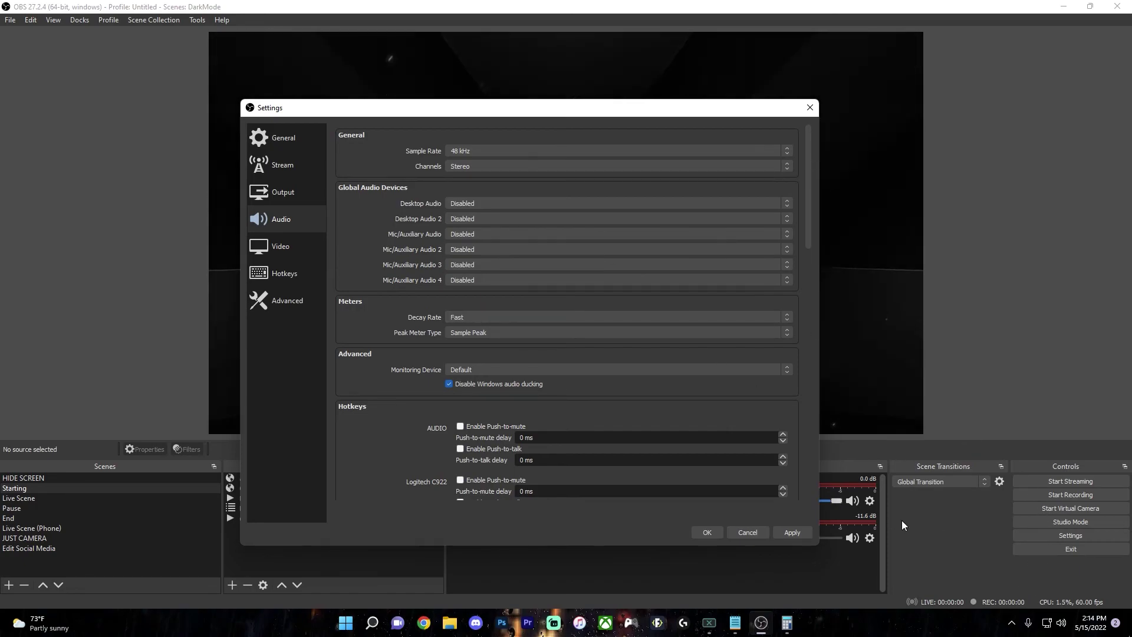
# In Windows Sound settings, check the System output device's properties.
pyautogui.rightClick(1061, 619)
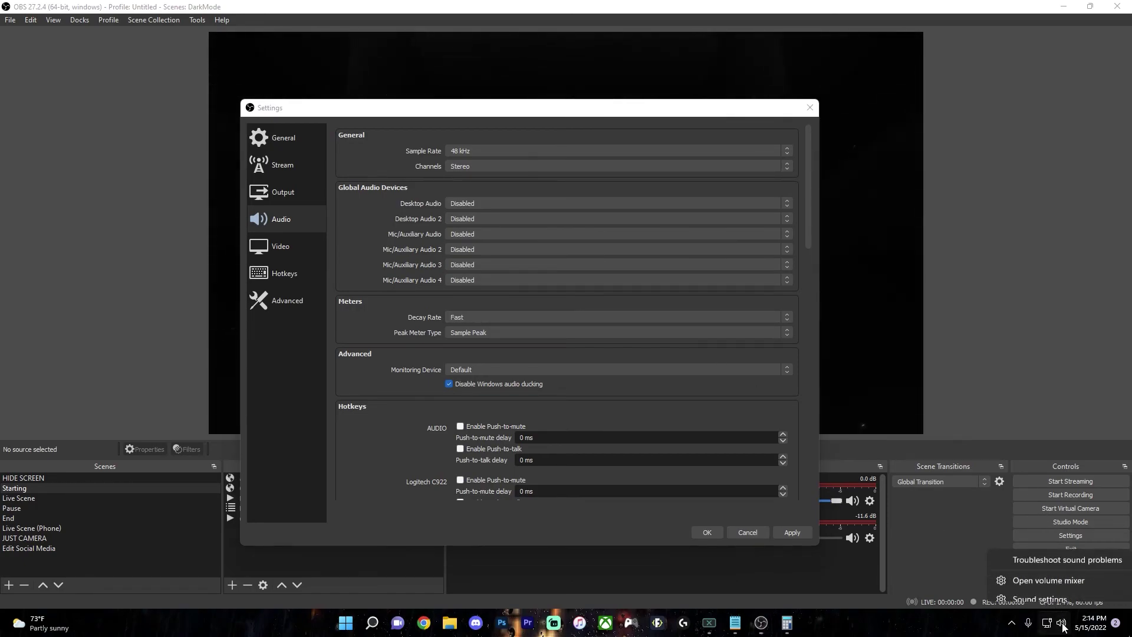
pyautogui.click(1064, 591)
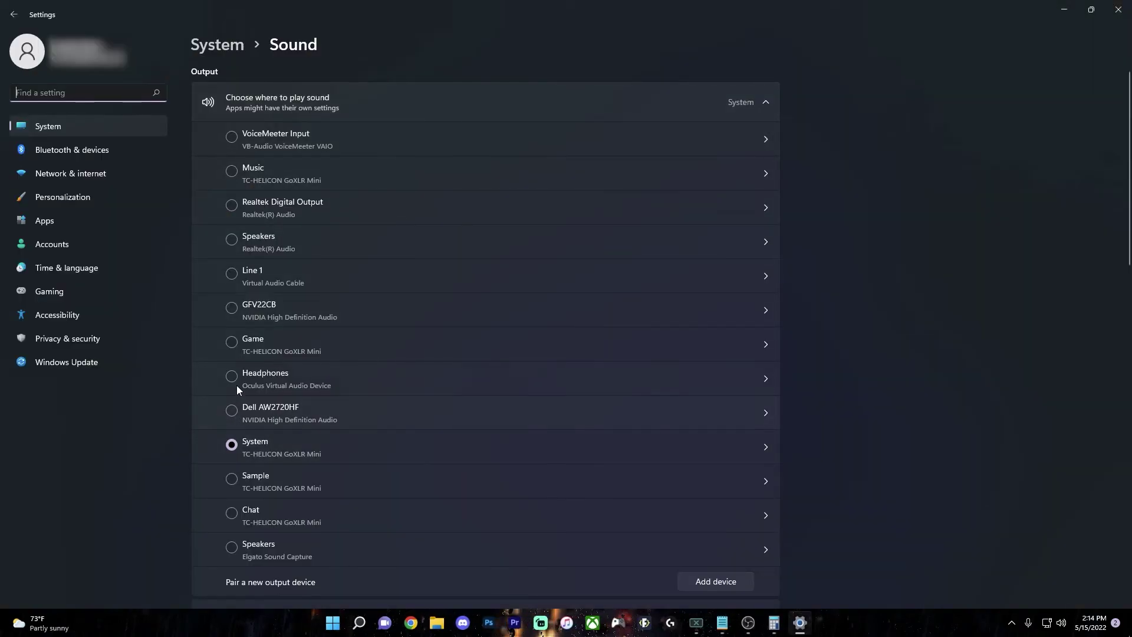
pyautogui.click(767, 447)
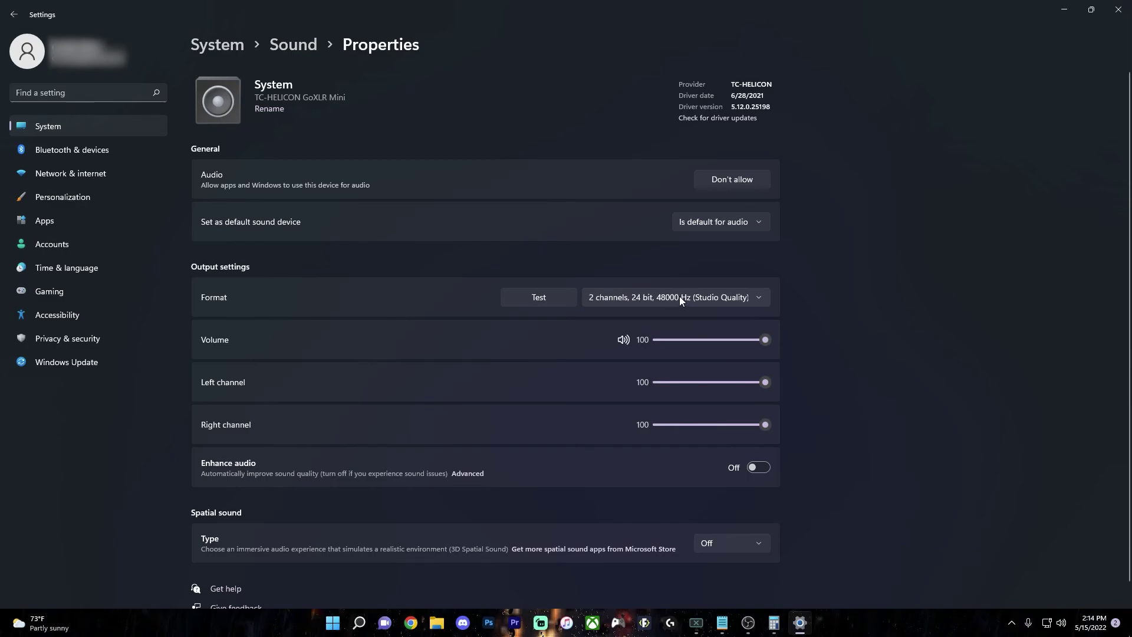
# Go back and check the Chat Mic input device's properties.
pyautogui.hotkey('alt', 'Left')
pyautogui.scroll(-10, 346, 244)
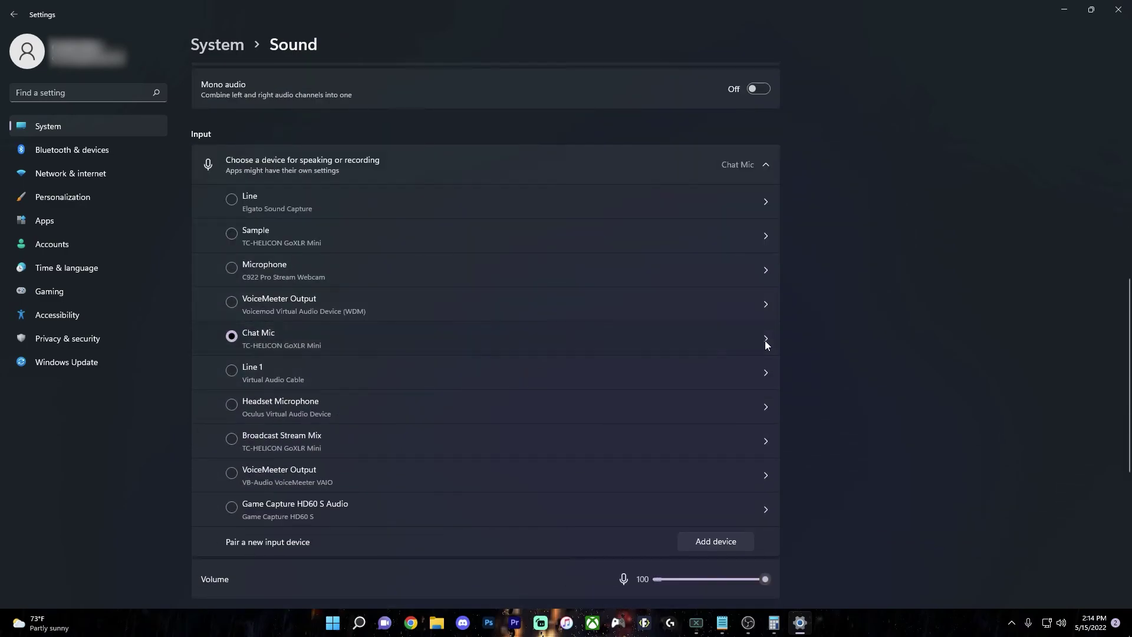
pyautogui.click(765, 340)
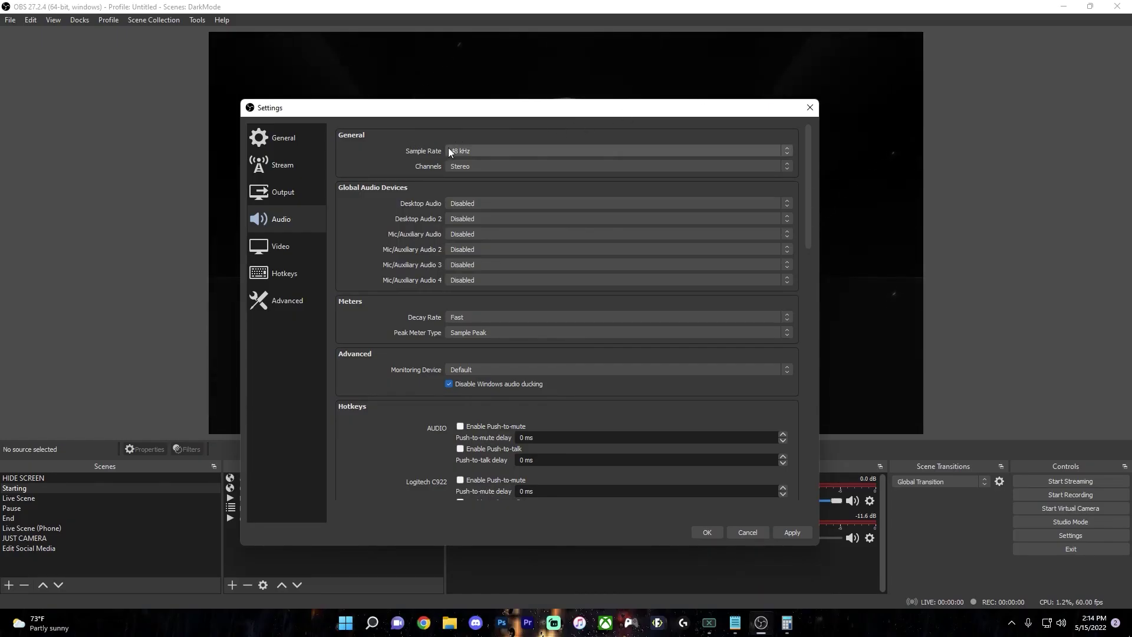
# Keep the OBS sample rate at 48 kHz to match the Windows format.
pyautogui.click(456, 151)
pyautogui.click(469, 168)
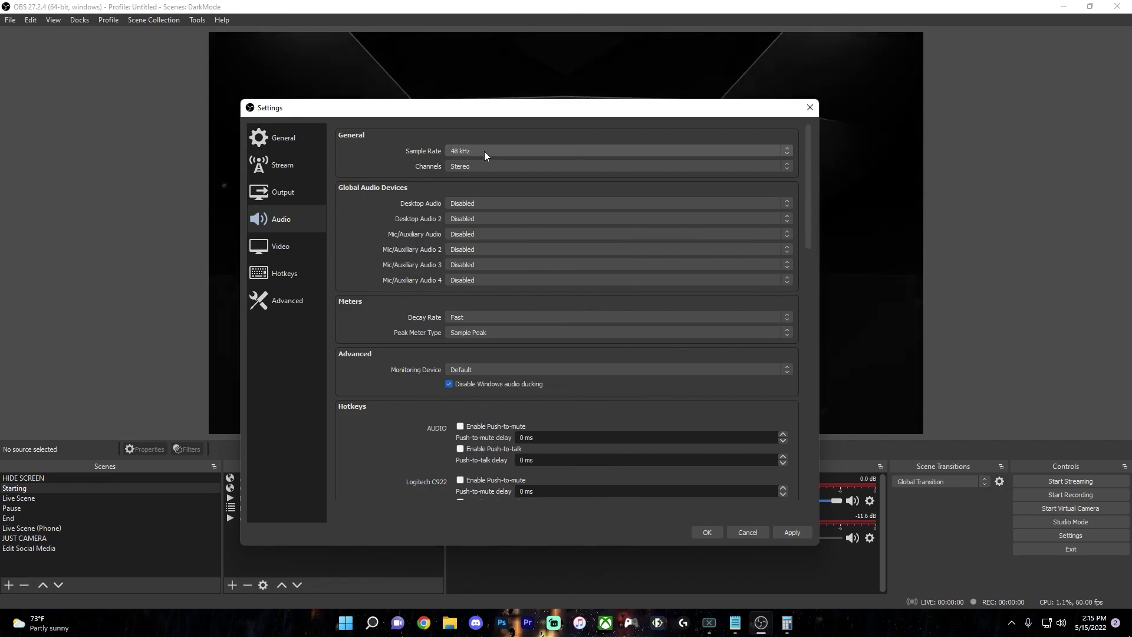
pyautogui.click(483, 151)
pyautogui.click(472, 168)
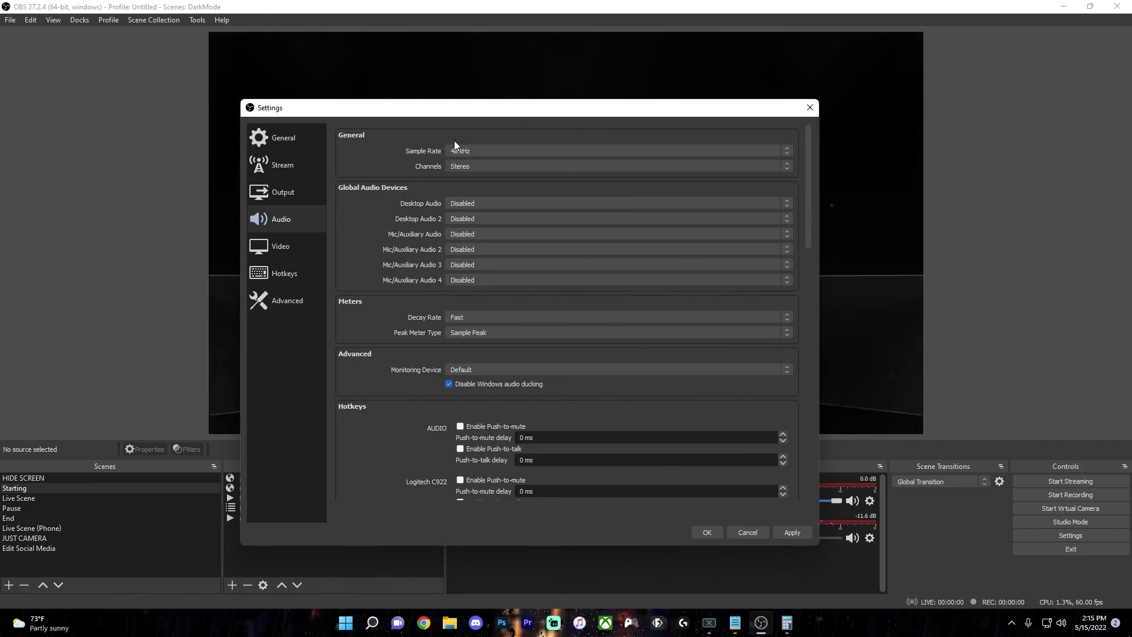
# Apply the audio settings and close Settings with OK.
pyautogui.scroll(-2, 531, 264)
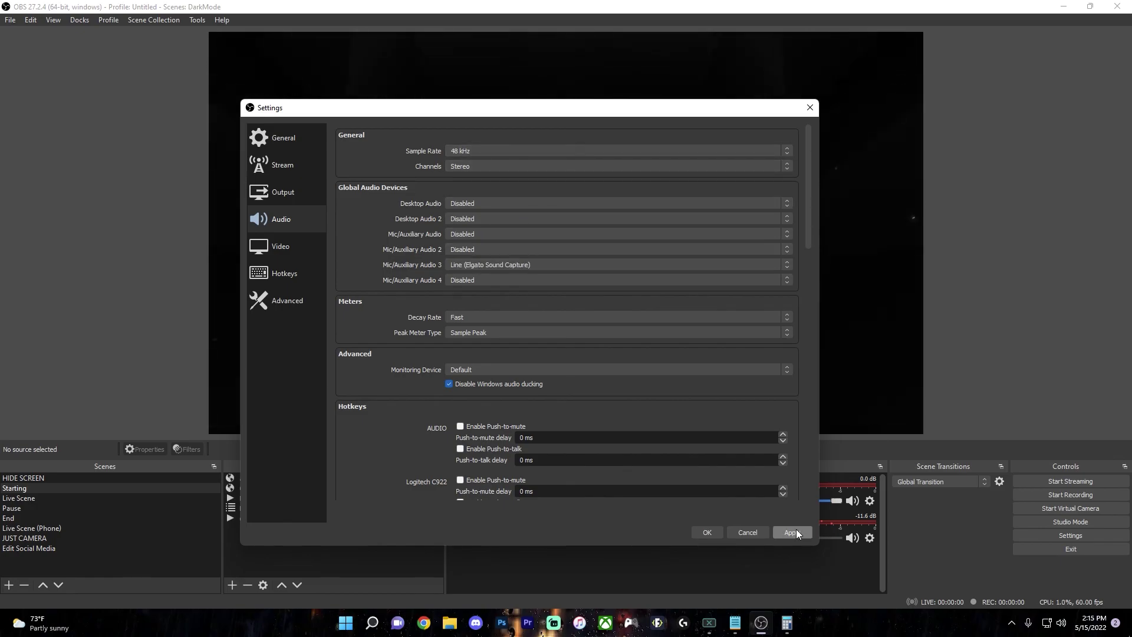
pyautogui.click(792, 533)
pyautogui.click(706, 533)
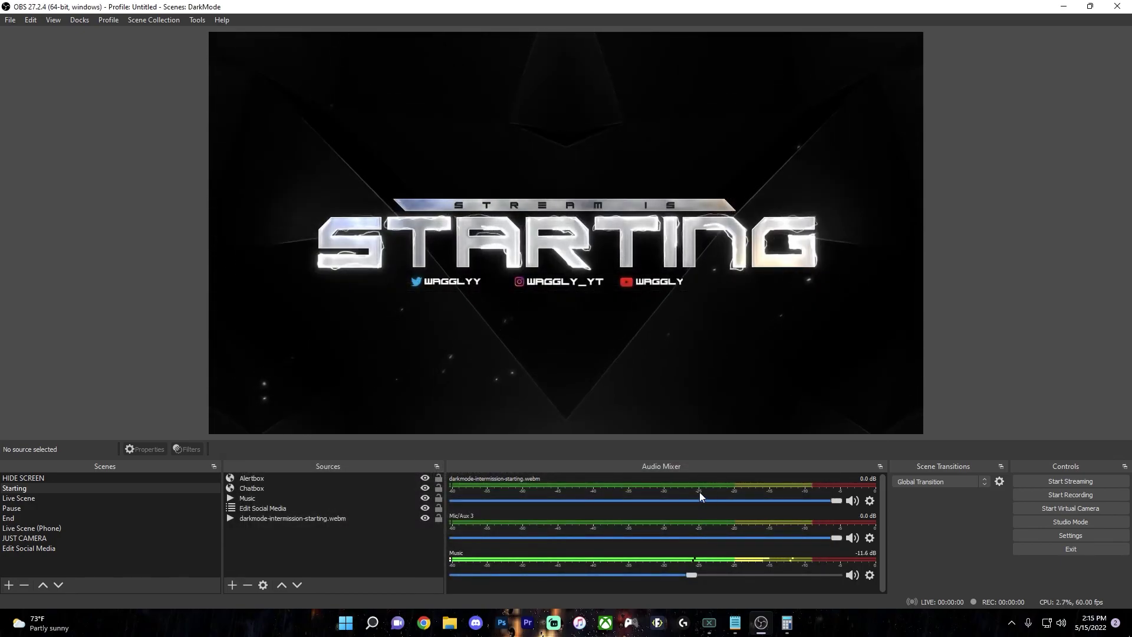